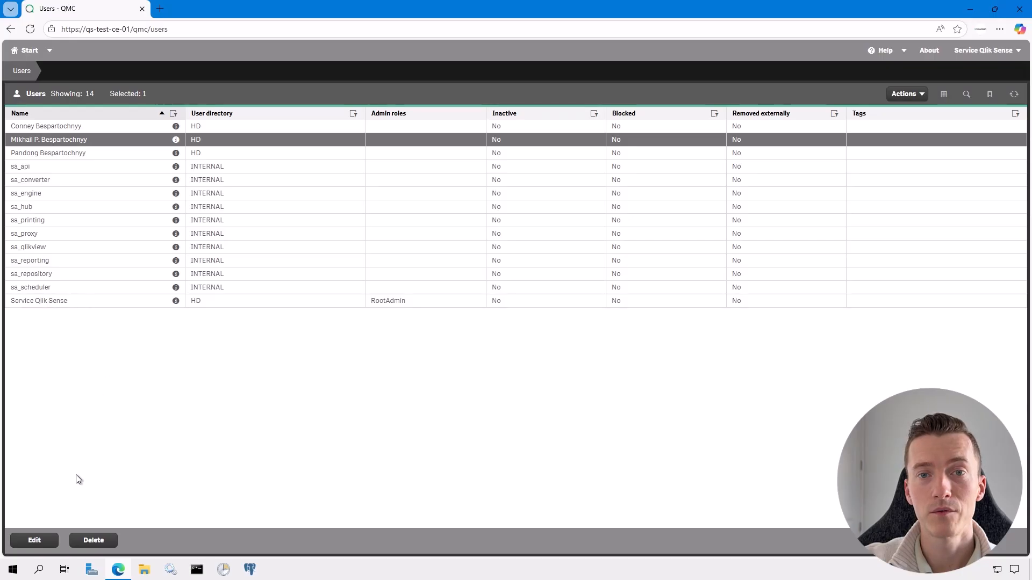
# Assign the Reload Task Initiator admin role to the selected user and apply the change
pyautogui.click(35, 543)
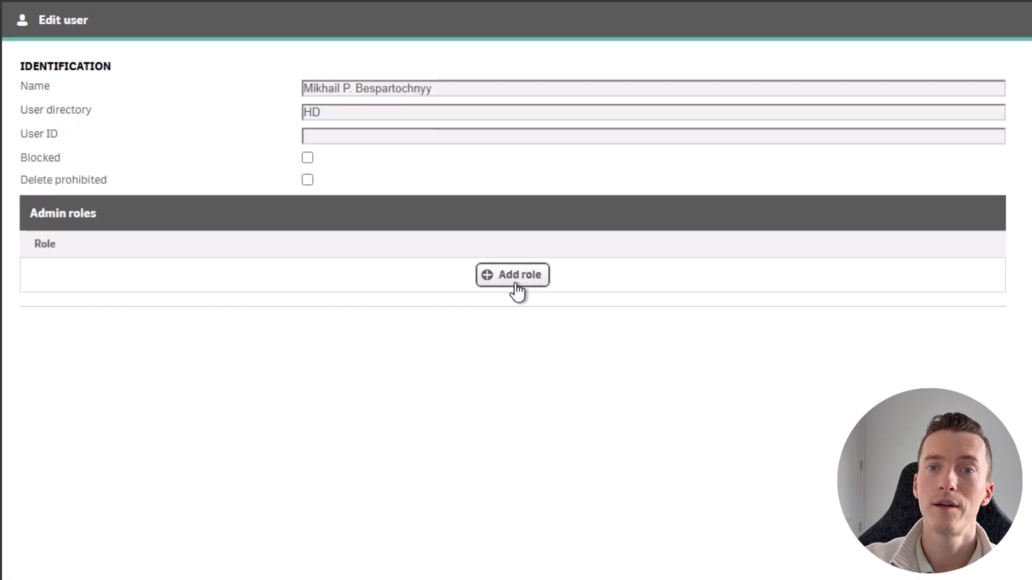
pyautogui.click(517, 267)
pyautogui.click(423, 305)
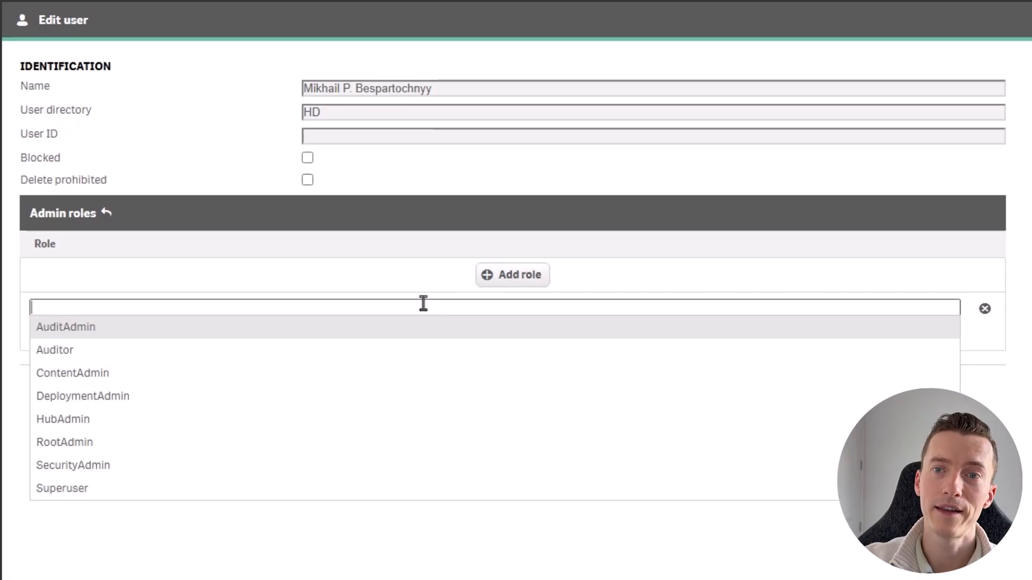
pyautogui.write('Reload')
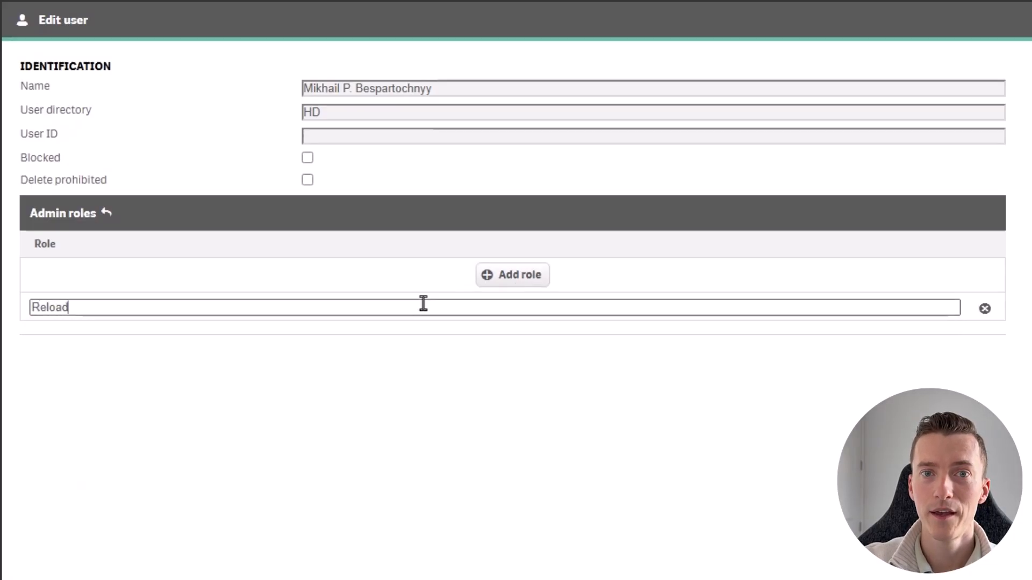
pyautogui.write(' Task Init')
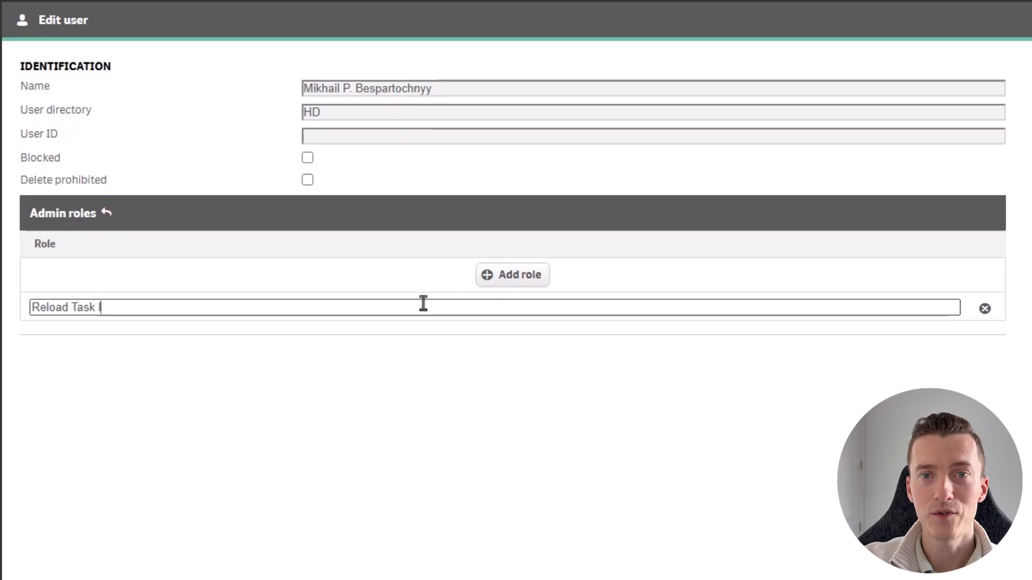
pyautogui.write('iator')
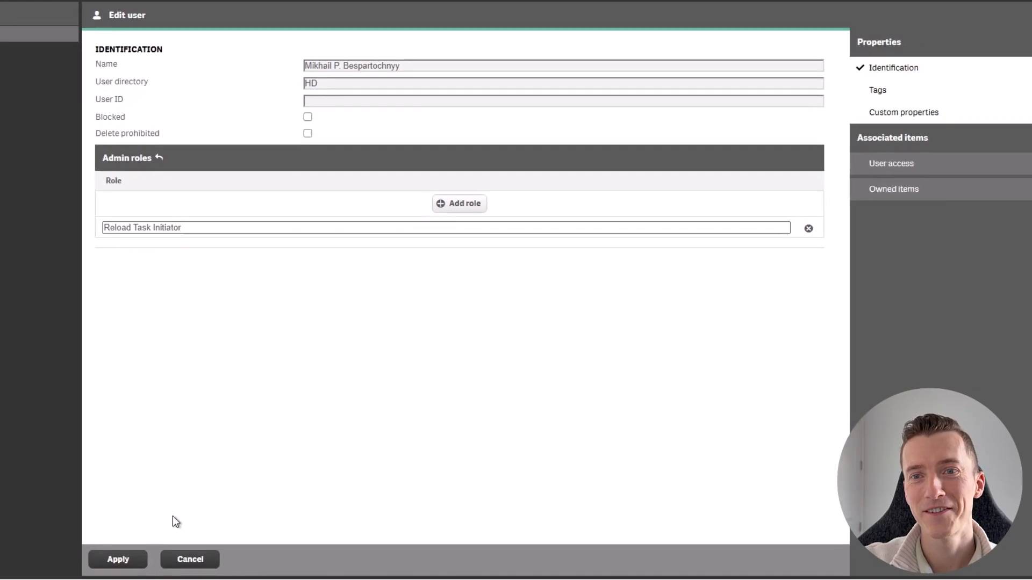
pyautogui.click(121, 564)
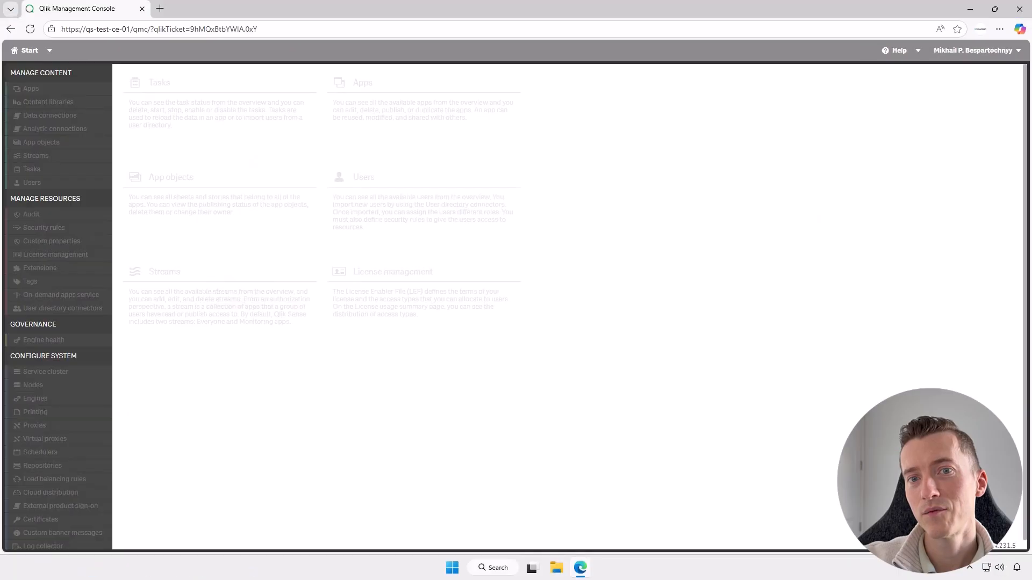
# Create a new security rule named Tasks QMC Section Access and paste its description about Read access to the Tasks section
pyautogui.click(31, 30)
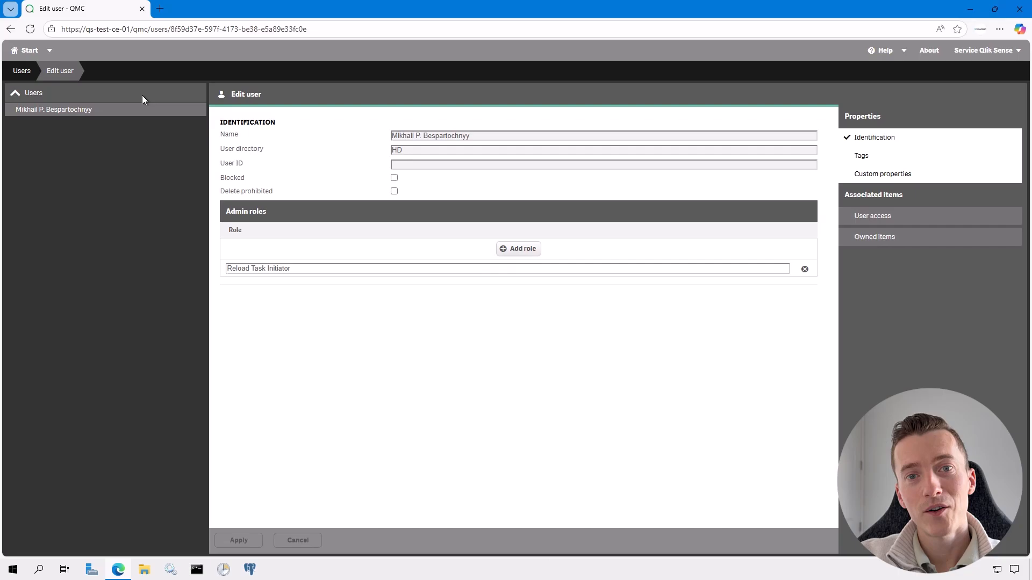
pyautogui.click(28, 50)
pyautogui.click(44, 255)
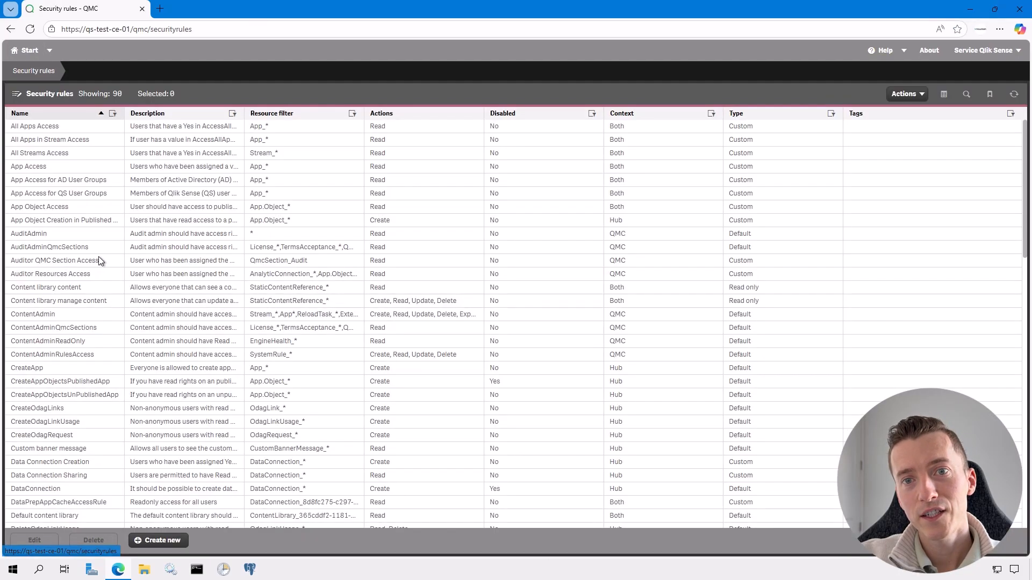
pyautogui.click(155, 543)
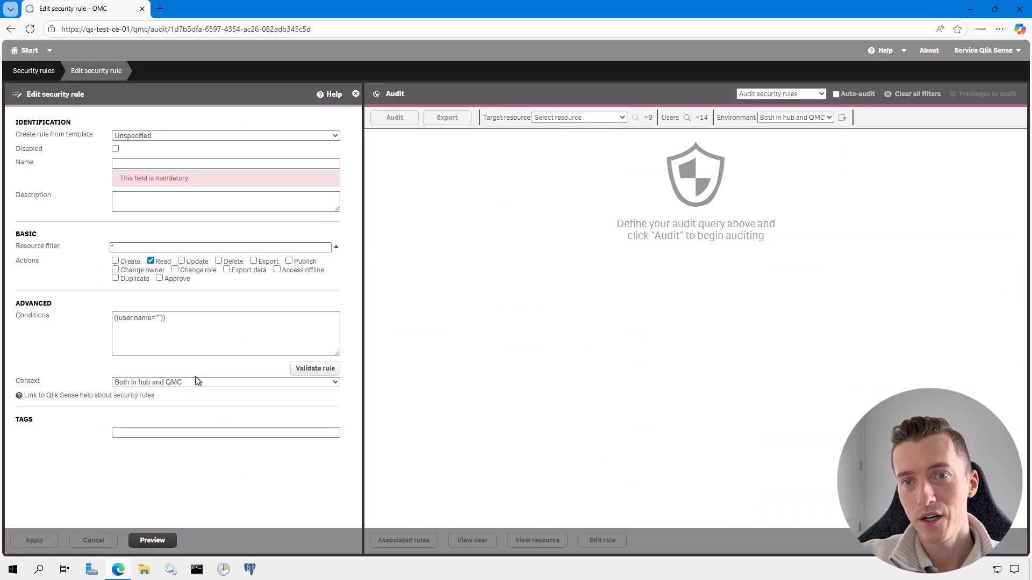
pyautogui.click(231, 165)
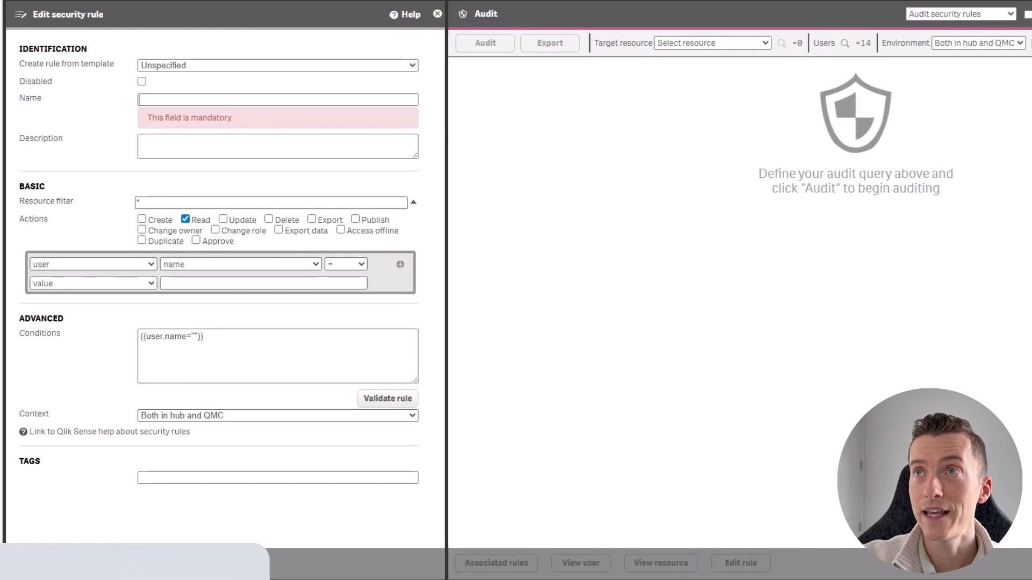
pyautogui.click(250, 100)
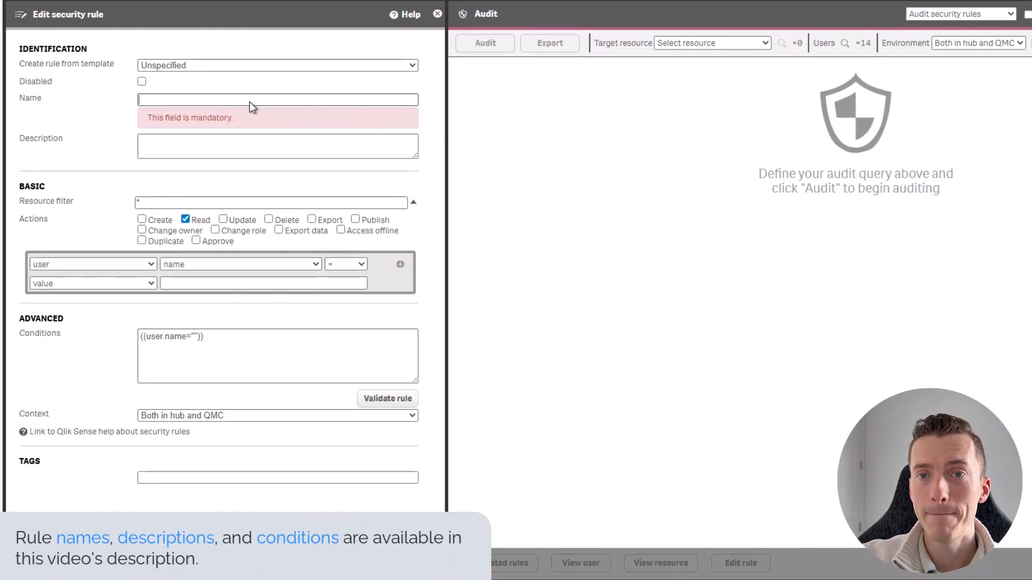
pyautogui.write('Tasks QMC Section Access')
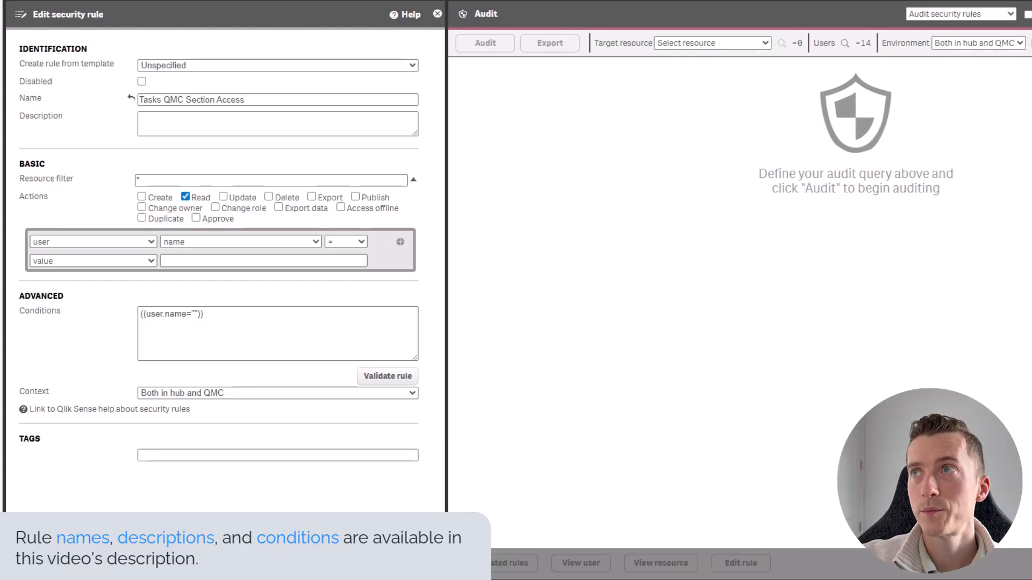
pyautogui.click(264, 113)
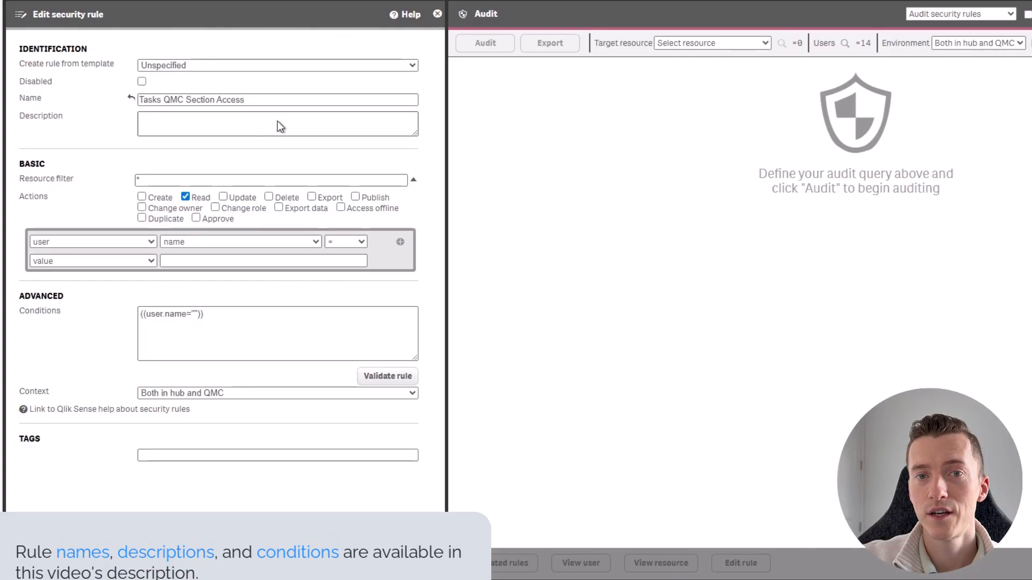
pyautogui.write('User who has been assigned the Reload Task Initiator role should have Read access to the Tasks section of QMC.')
pyautogui.moveTo(413, 134); pyautogui.dragTo(413, 140)
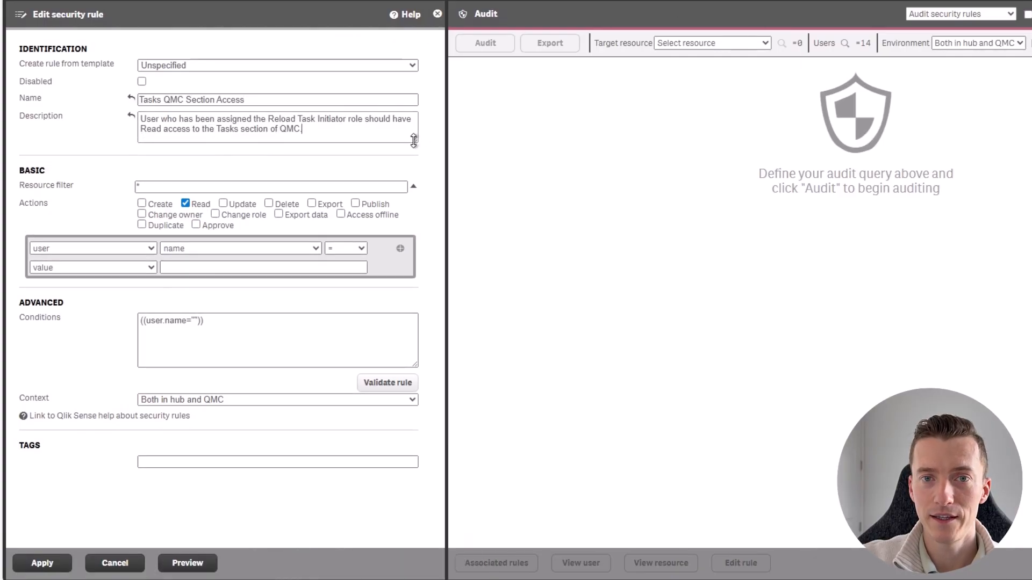
# Replace the rule's resource filter with QmcSection_Task
pyautogui.click(381, 186)
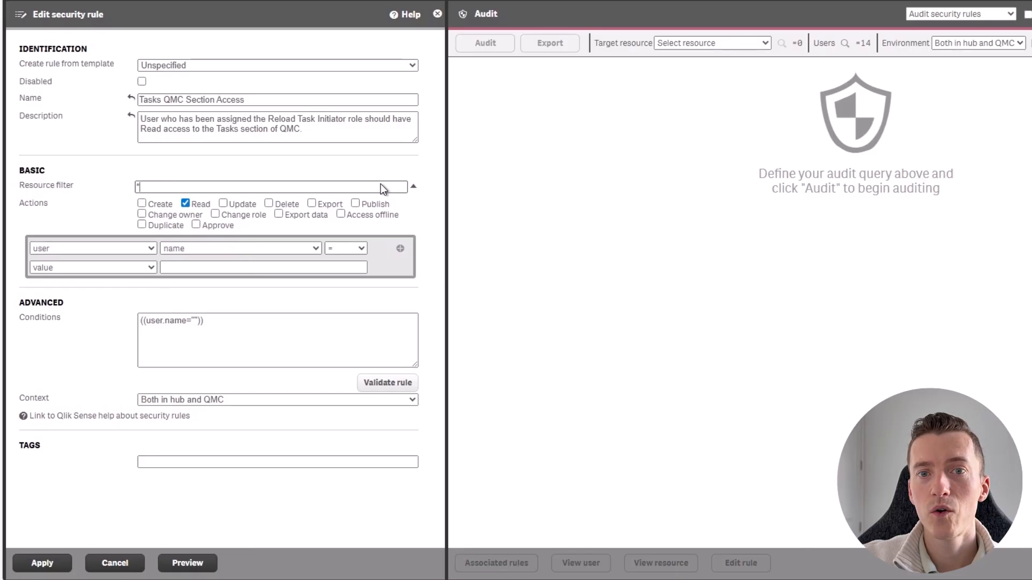
pyautogui.press('BackSpace')
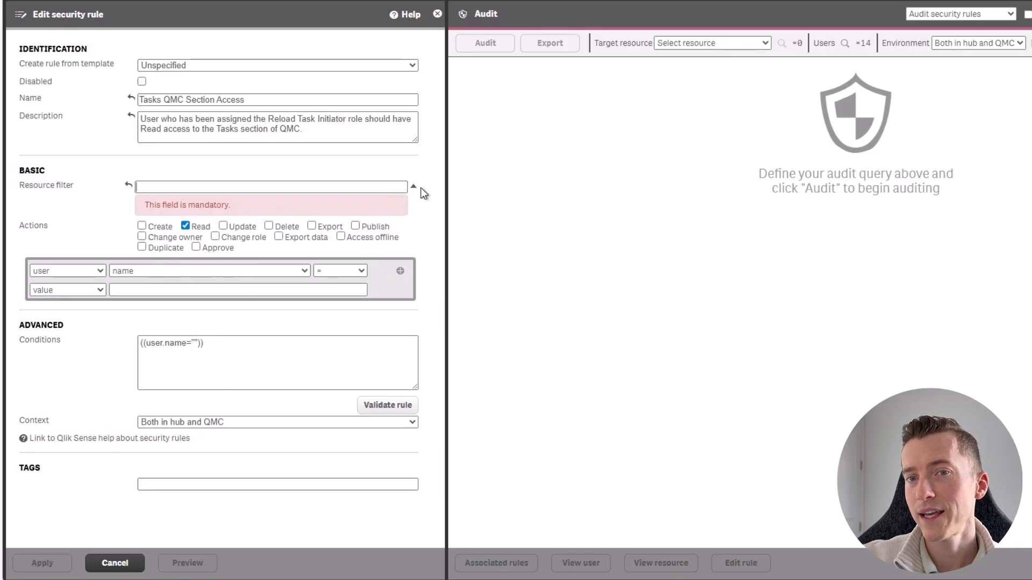
pyautogui.click(413, 187)
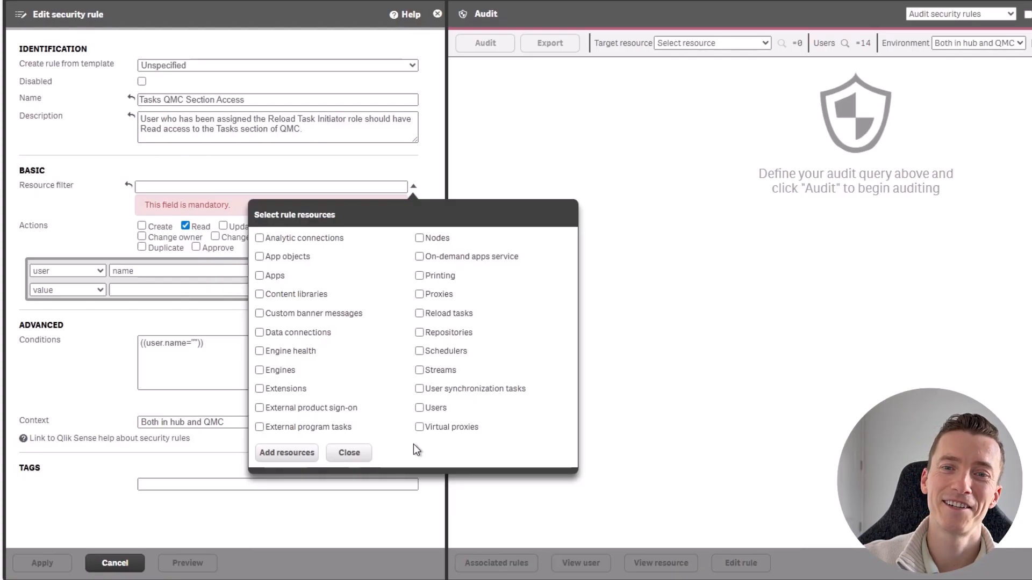
pyautogui.click(349, 453)
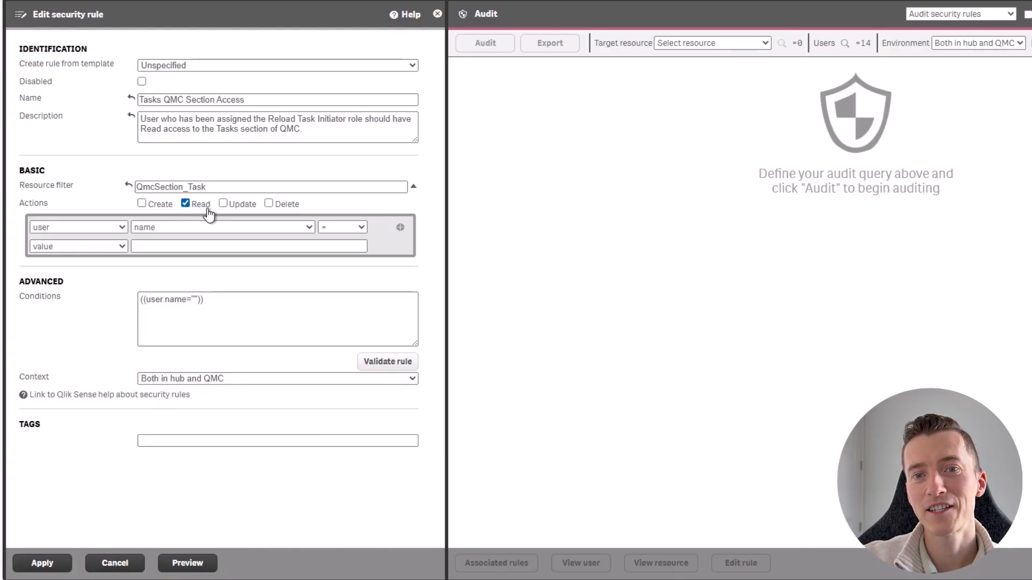
# Set the rule condition to user roles equal to Reload Task Initiator
pyautogui.click(171, 228)
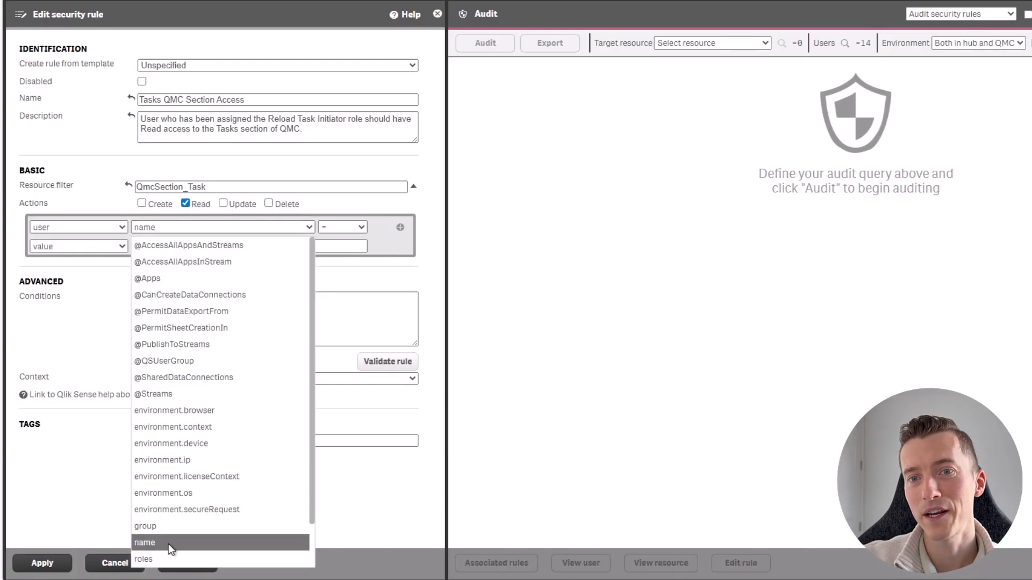
pyautogui.click(144, 560)
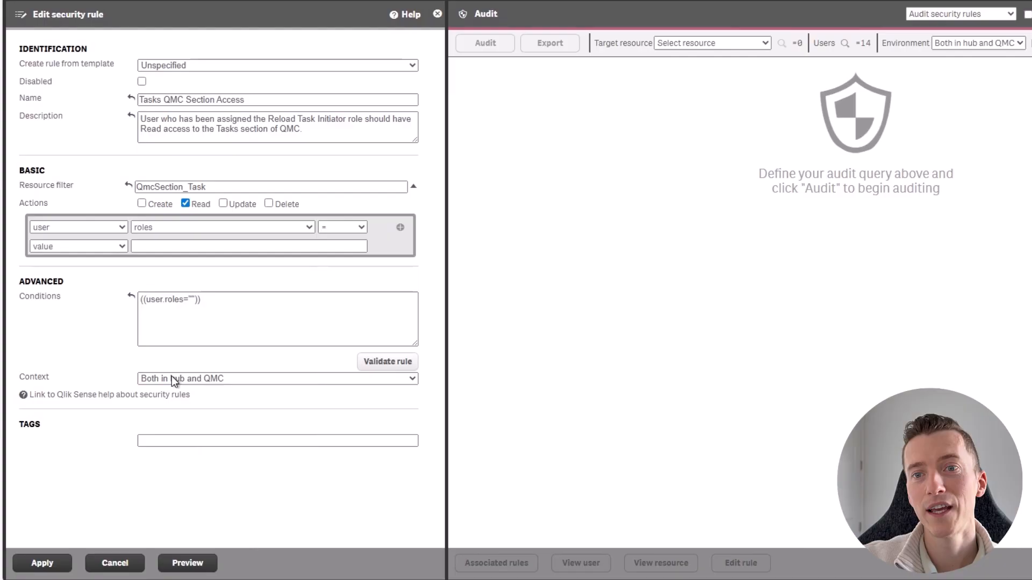
pyautogui.click(174, 248)
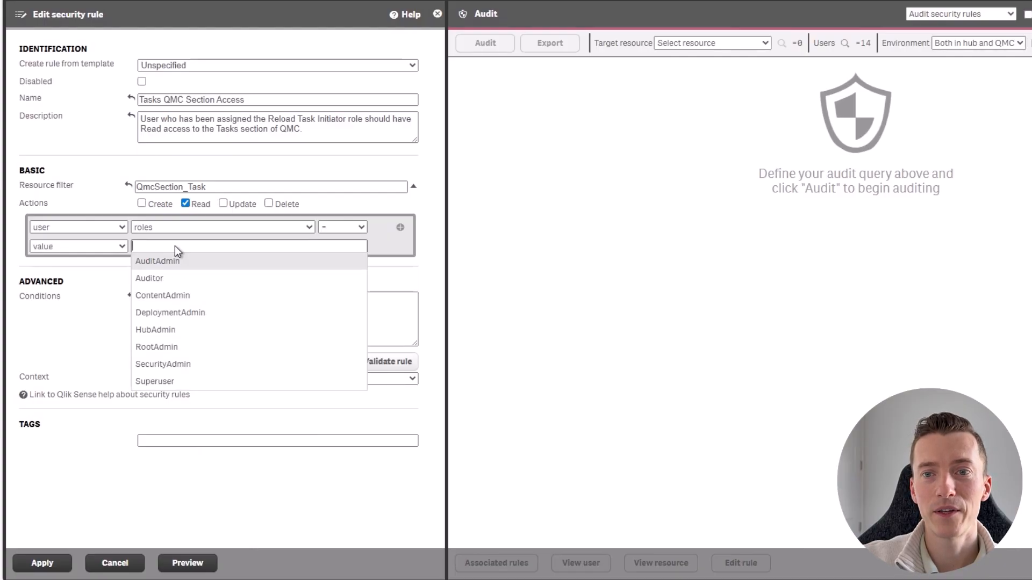
pyautogui.write('Reload')
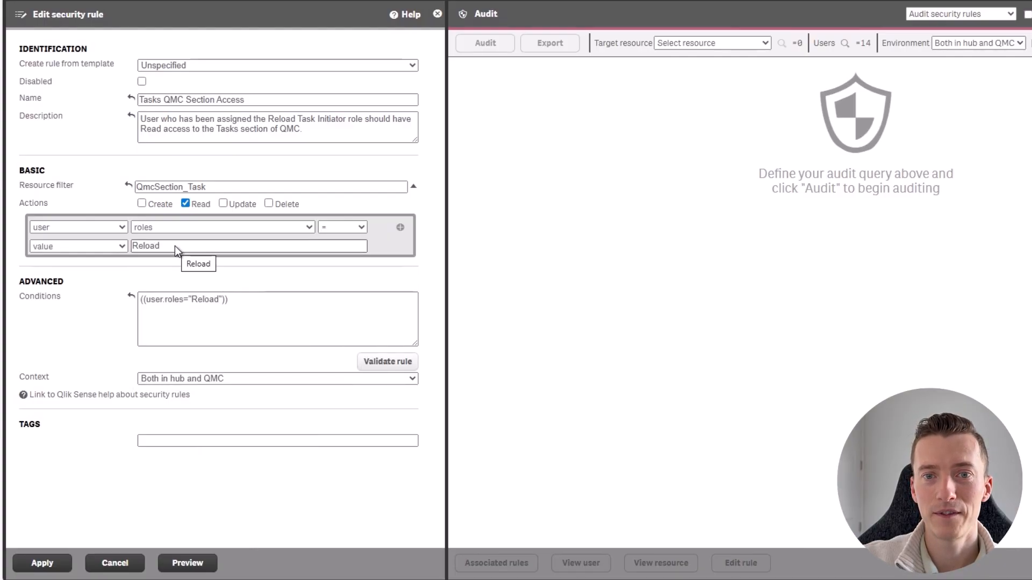
pyautogui.write(' T')
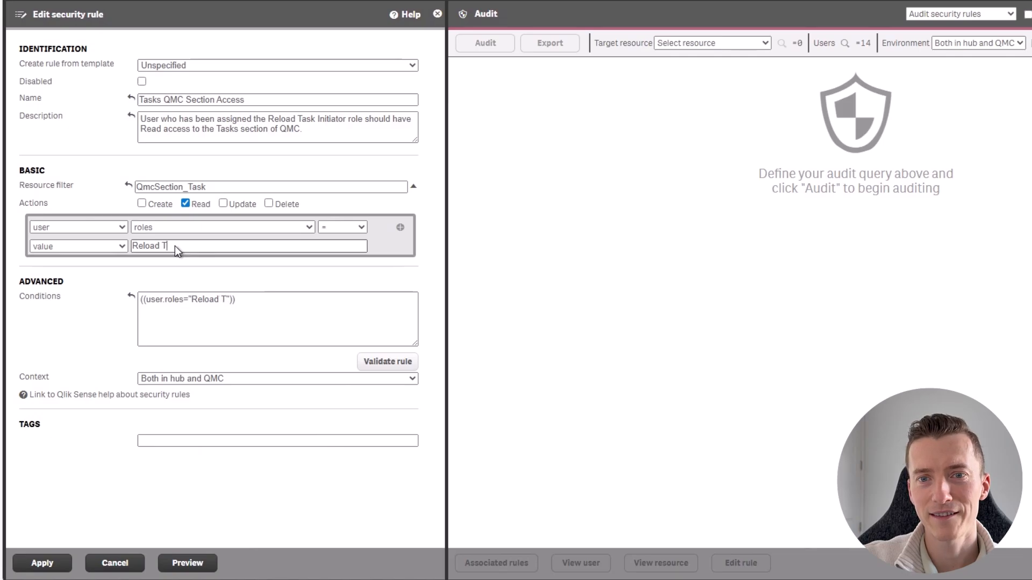
pyautogui.write('ask Initiato')
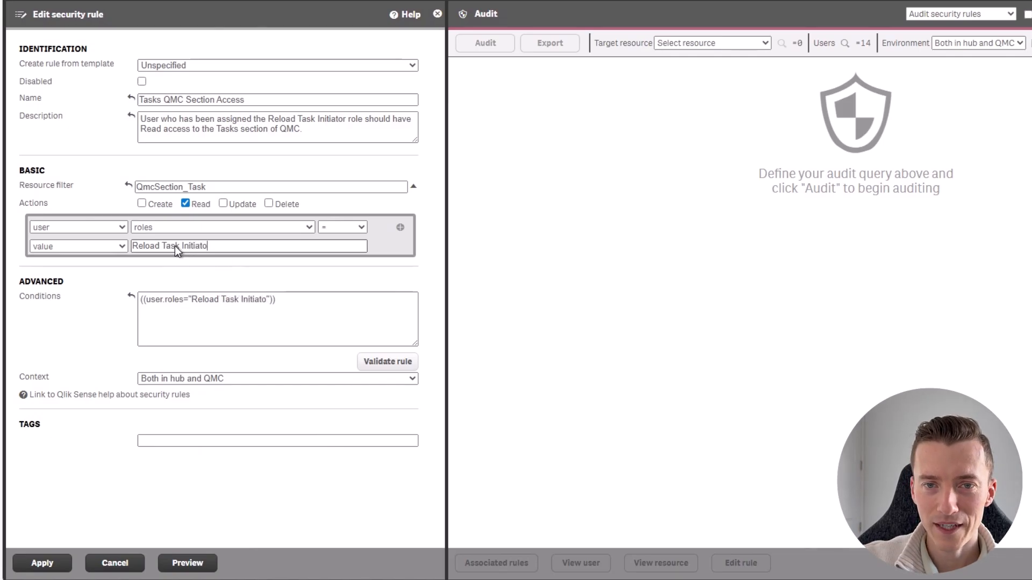
pyautogui.write('r')
pyautogui.click(222, 264)
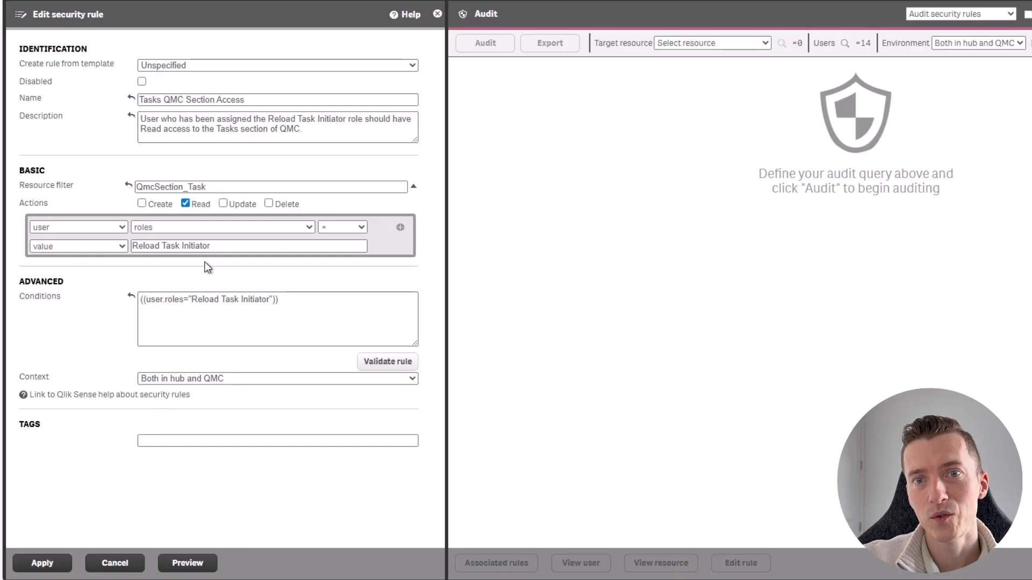
# Set the rule's context to Only in QMC, preview it, and apply the rule
pyautogui.click(209, 379)
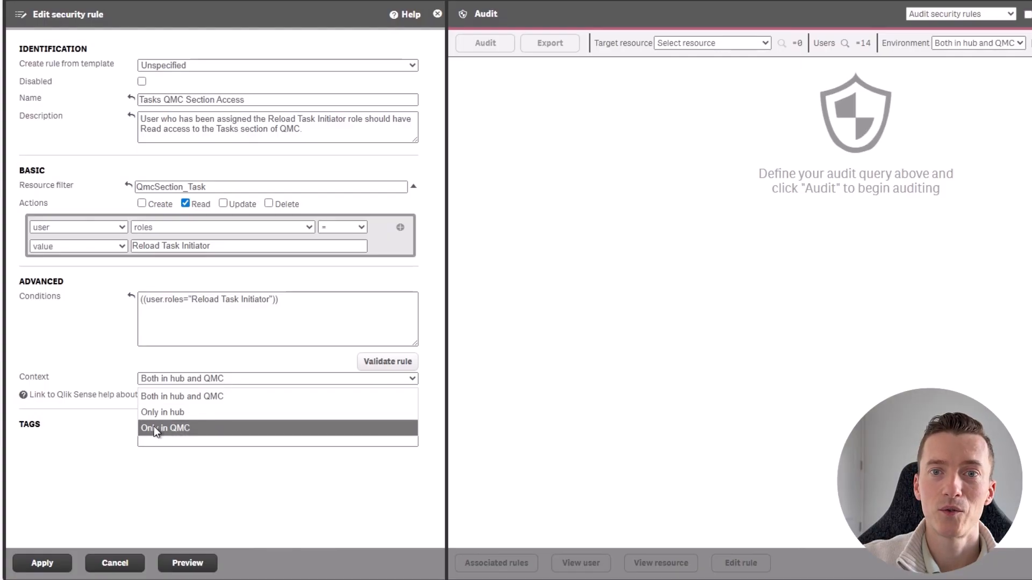
pyautogui.click(169, 428)
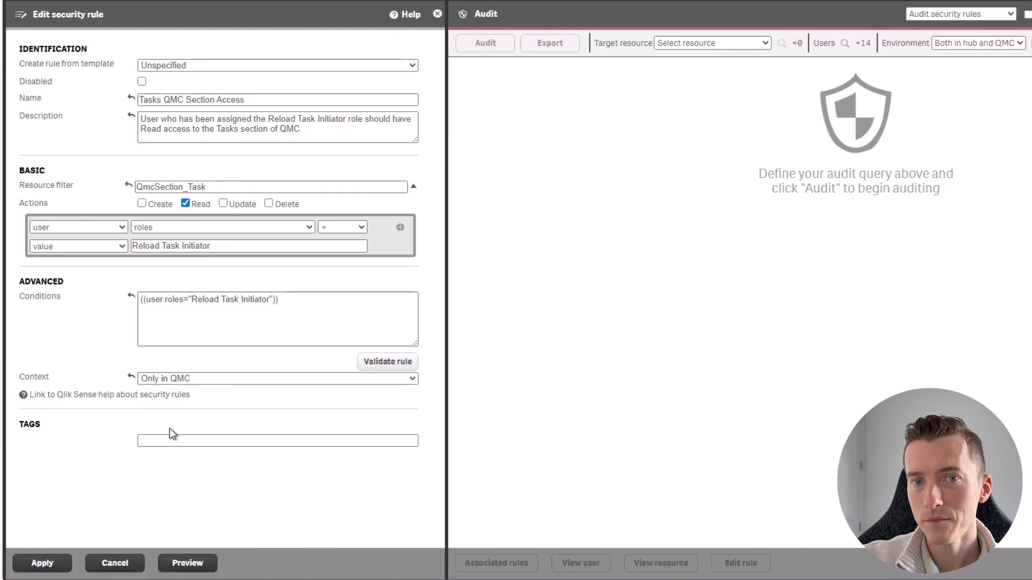
pyautogui.click(187, 568)
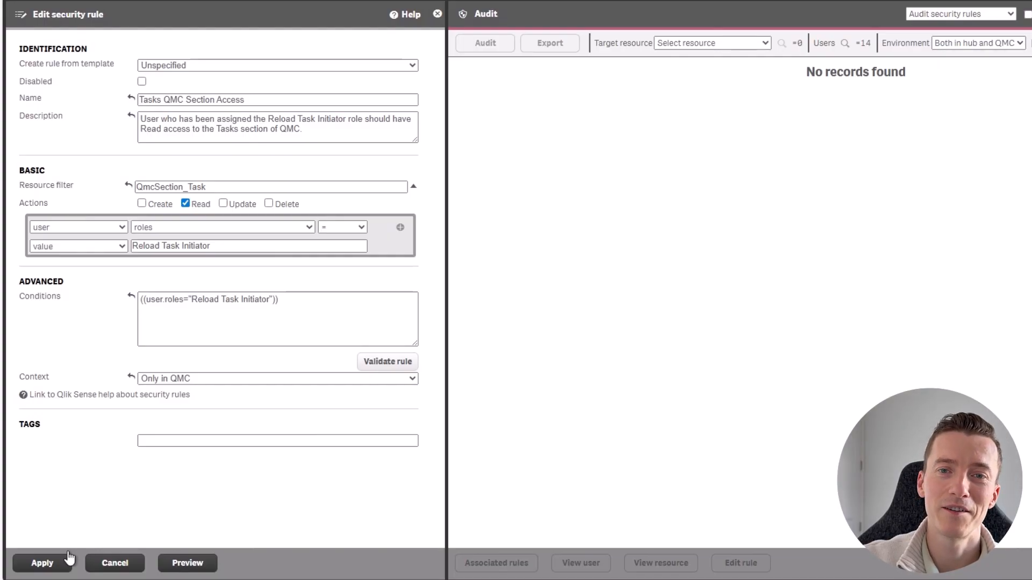
pyautogui.click(27, 566)
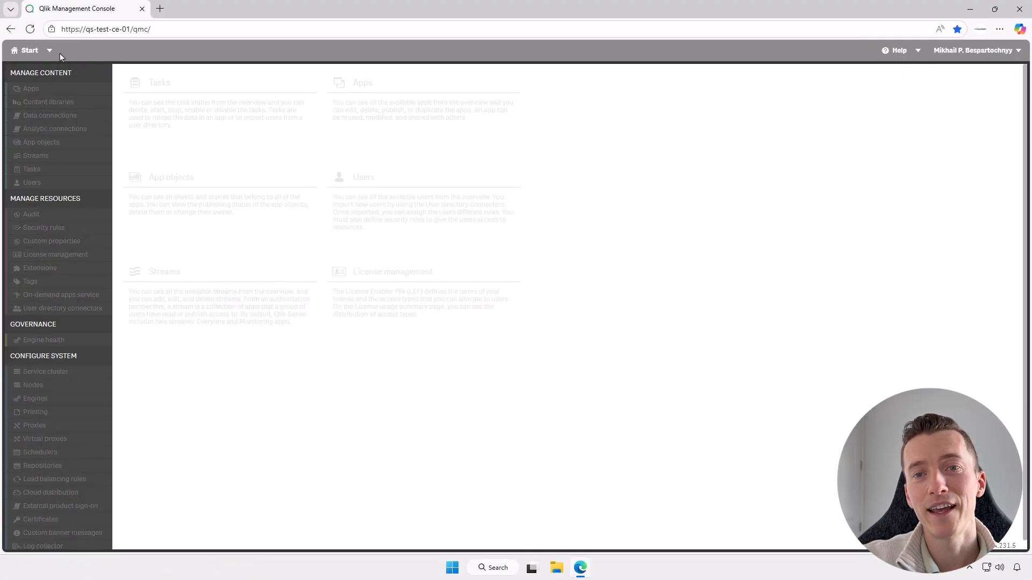
# Check the Tasks section in the Reload Task Initiator user's QMC session
pyautogui.click(30, 29)
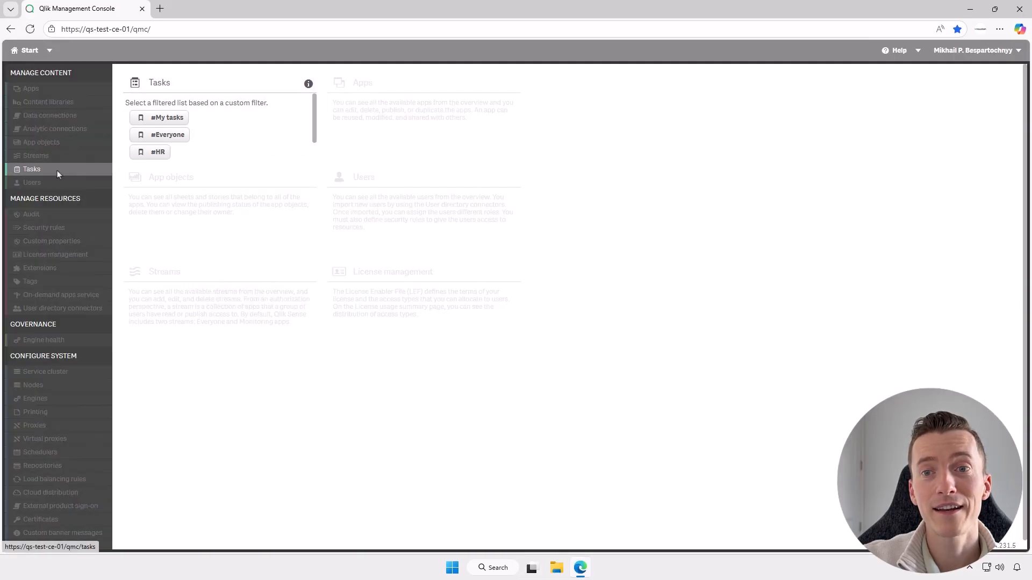
pyautogui.click(243, 129)
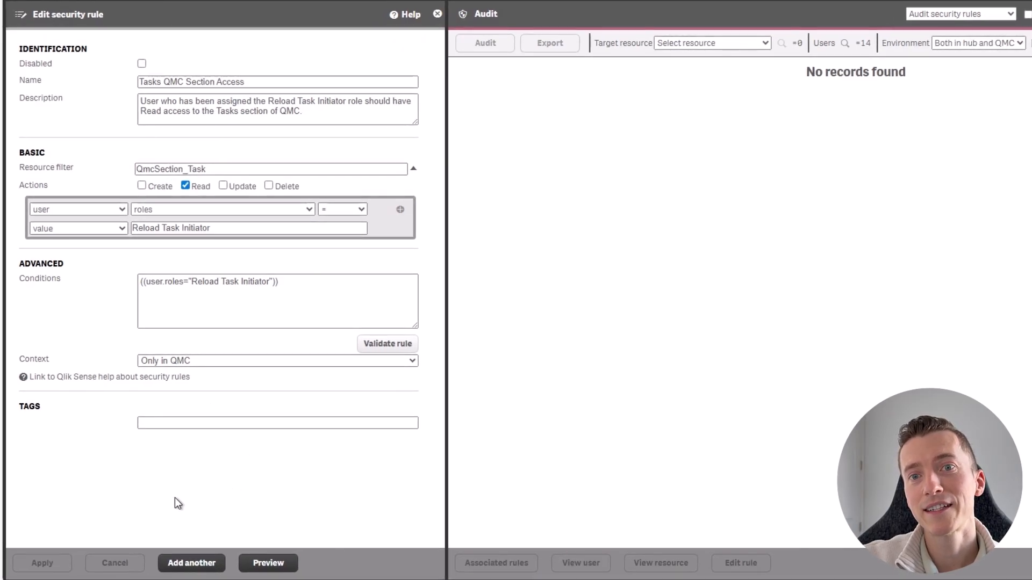
# Add another security rule named Reload Task Initiator Resources Access and paste its description about read-only access to reload tasks
pyautogui.click(190, 565)
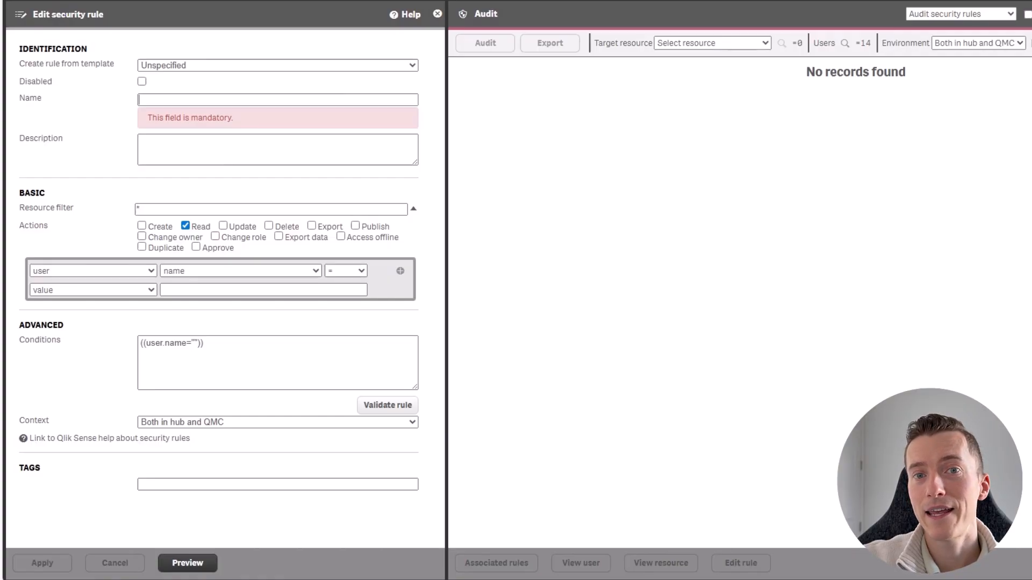
pyautogui.write('Reload Task Initiator Resources Access')
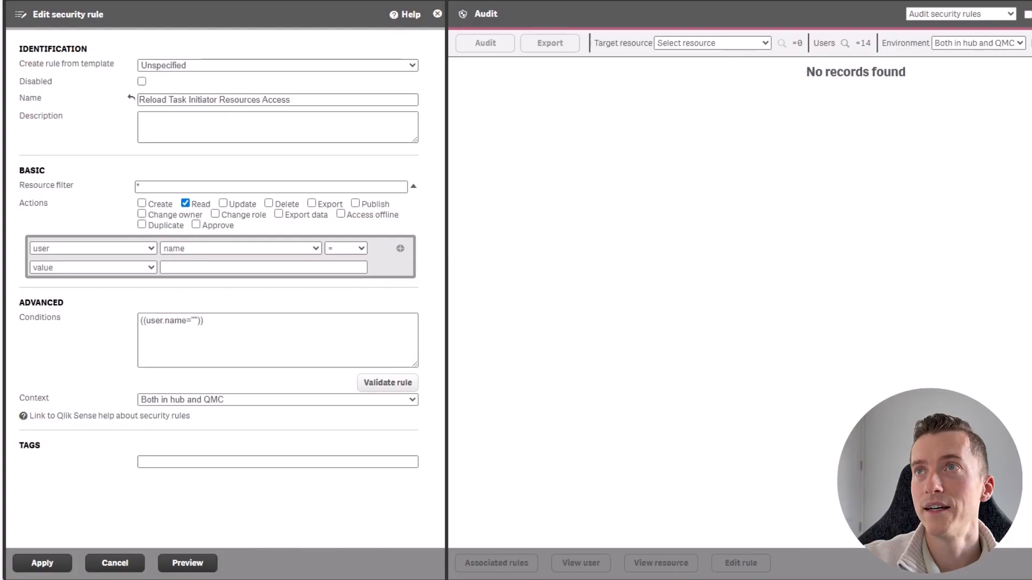
pyautogui.click(325, 130)
pyautogui.write('User who has been assigned the Reload Task Initiator role should have Read-only access to reload tasks of apps that the user has Read access to.')
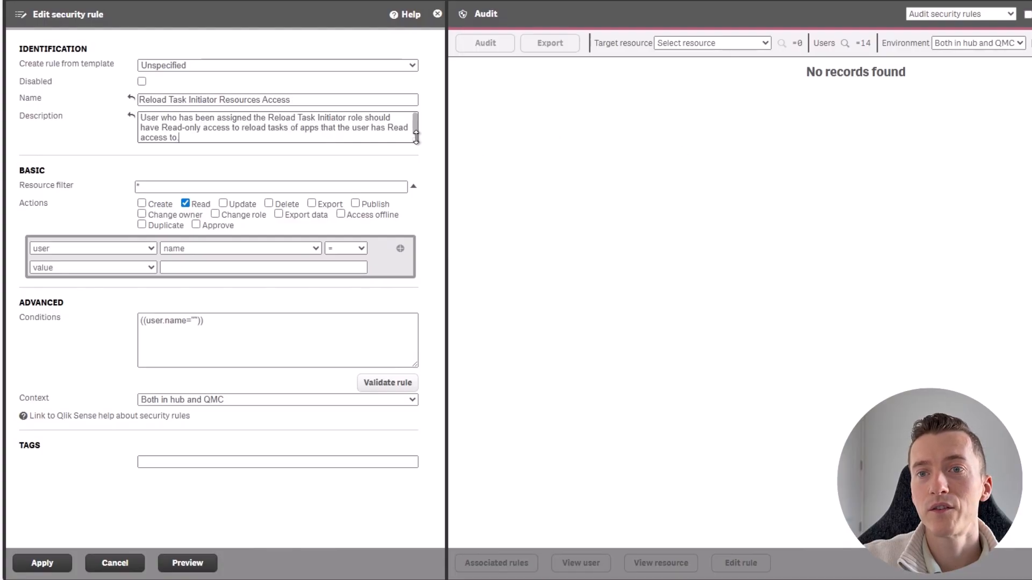
pyautogui.moveTo(415, 141); pyautogui.dragTo(416, 152)
# Replace the resource filter with Reload tasks using the rule resources picker
pyautogui.click(386, 198)
pyautogui.press('BackSpace')
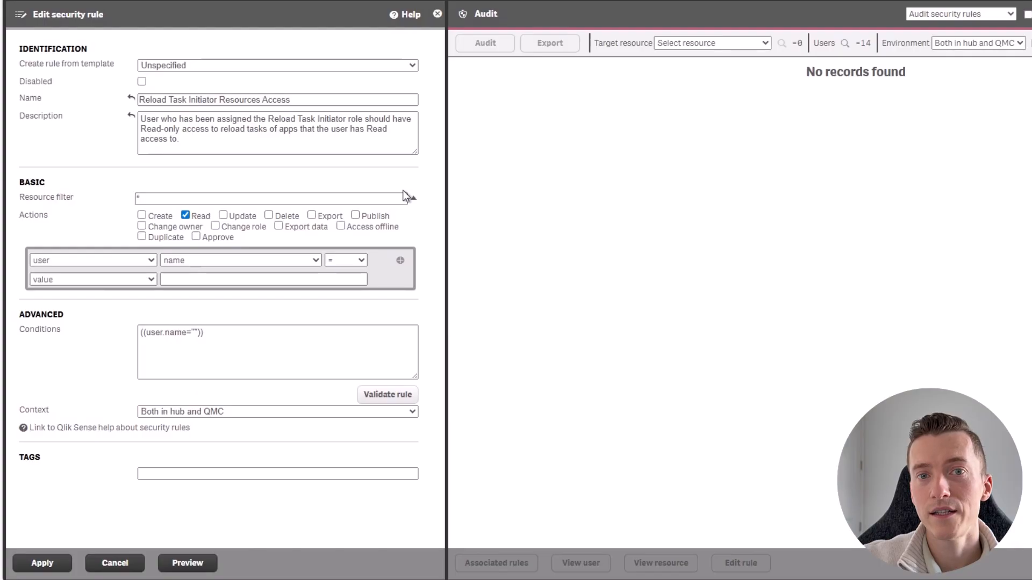
pyautogui.click(414, 199)
pyautogui.click(448, 326)
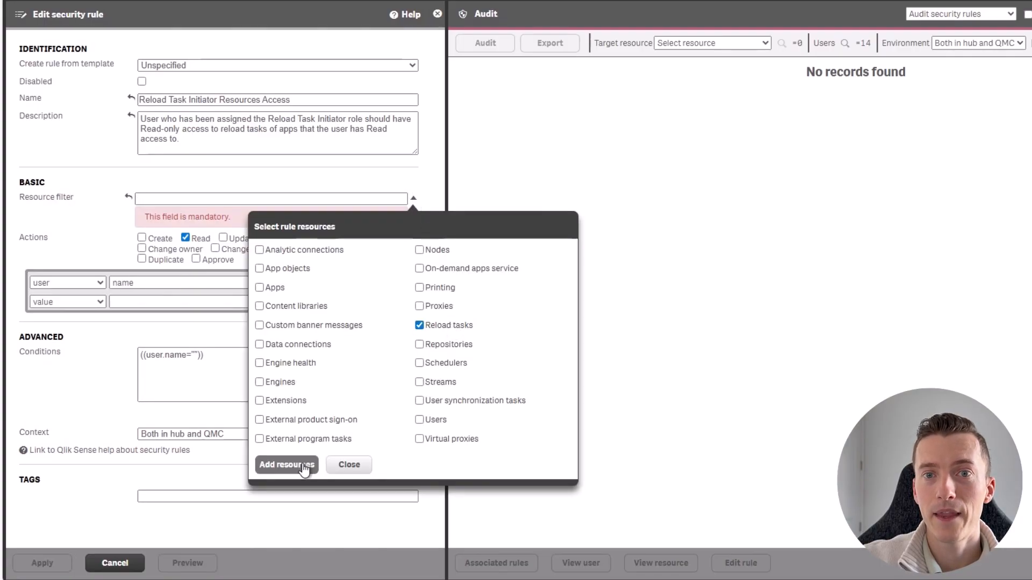
pyautogui.click(287, 465)
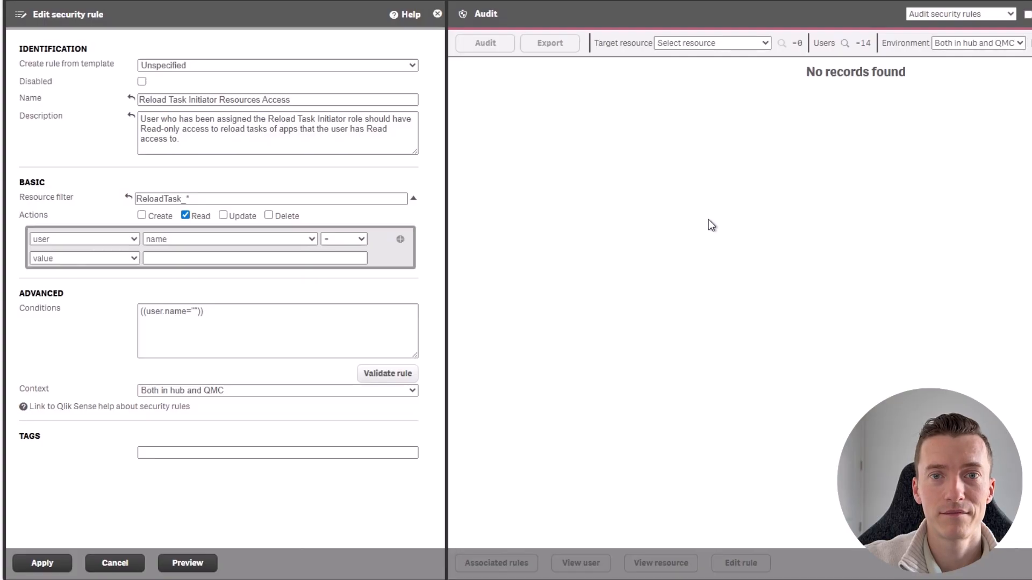
# Replace the conditions with user.roles="Reload Task Initiator" and resource.app.HasPrivilege("read")
pyautogui.click(279, 331)
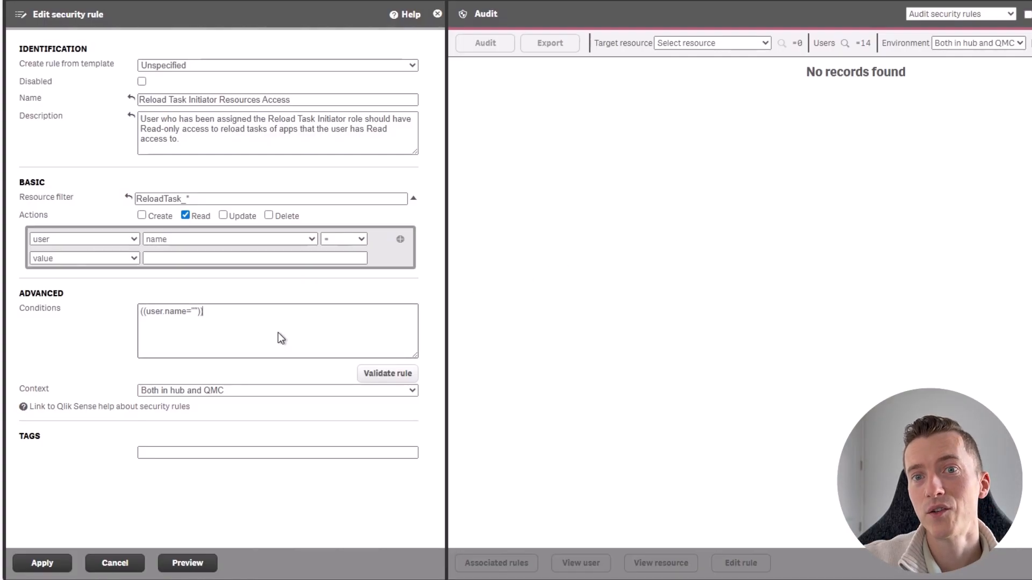
pyautogui.hotkey('ctrl', 'a')
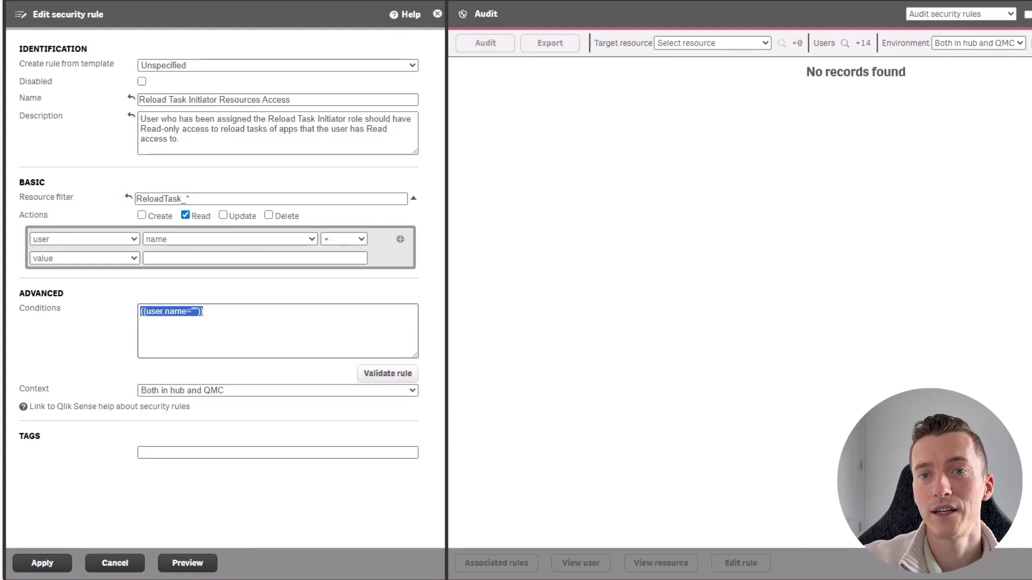
pyautogui.write('user.roles="Reload Task Initiator" and resource.app.HasPrivilege("read")')
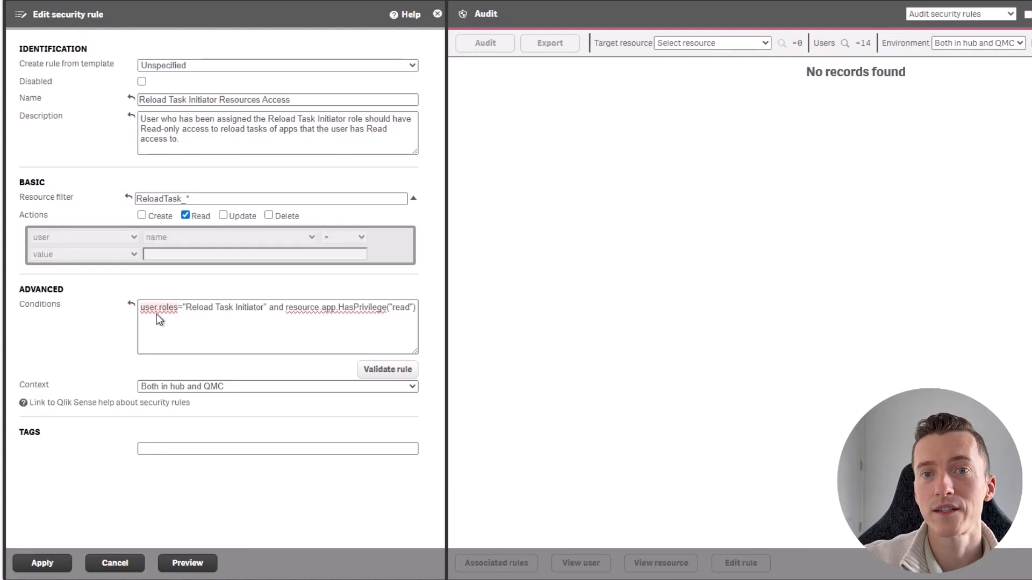
pyautogui.click(189, 307)
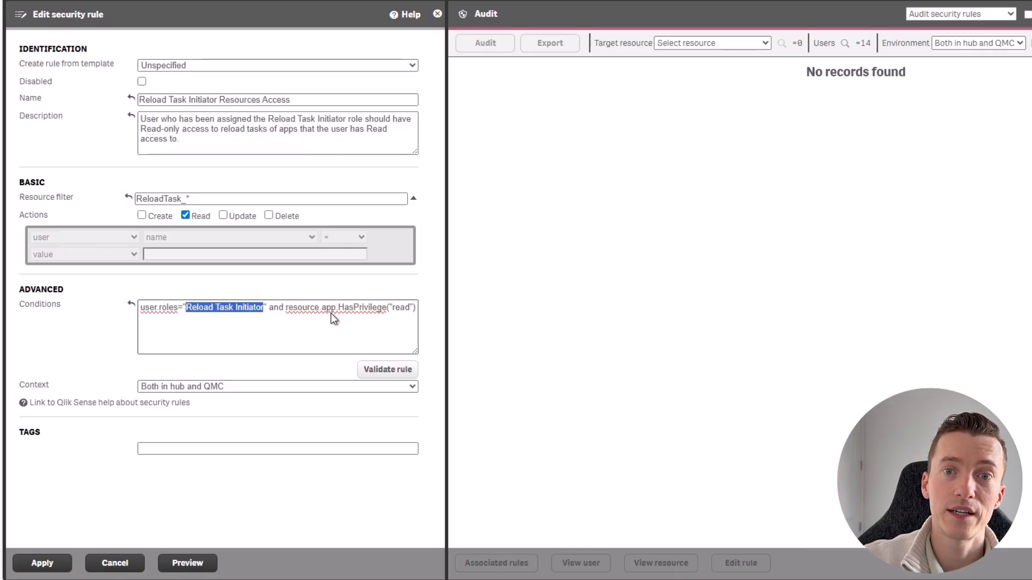
pyautogui.click(368, 336)
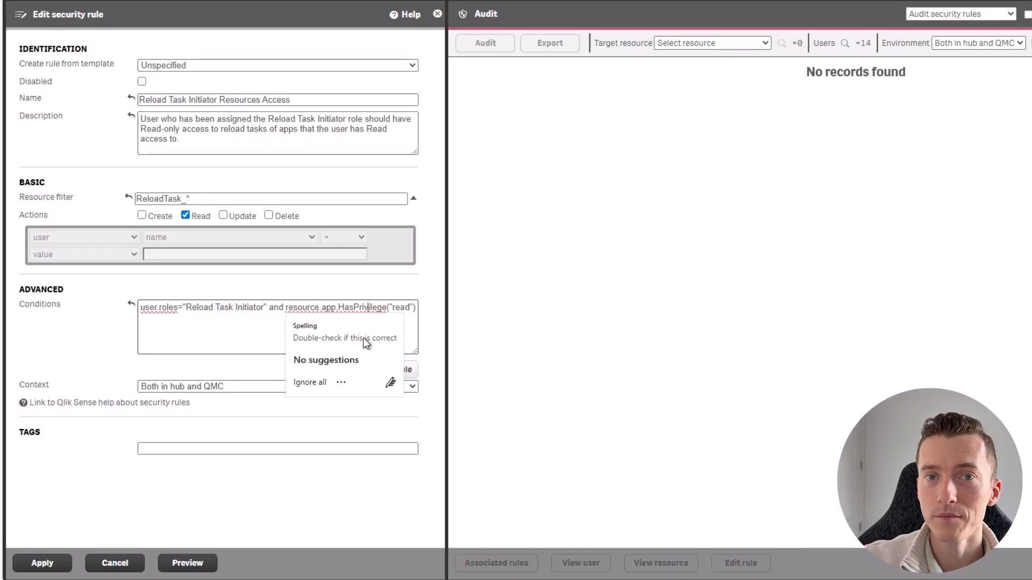
pyautogui.click(243, 327)
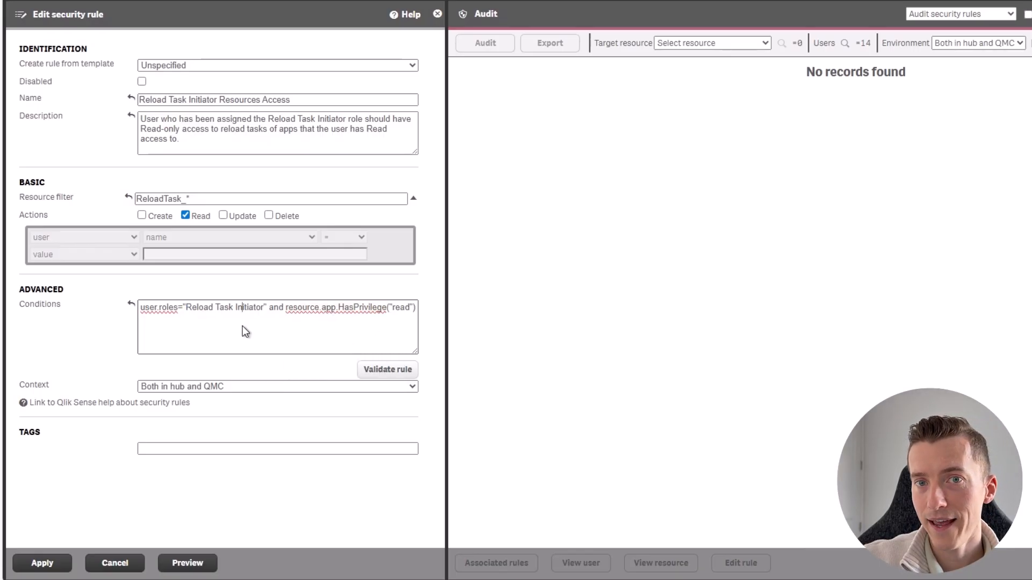
# Set the rule's context to Only in QMC and preview the rule
pyautogui.click(243, 388)
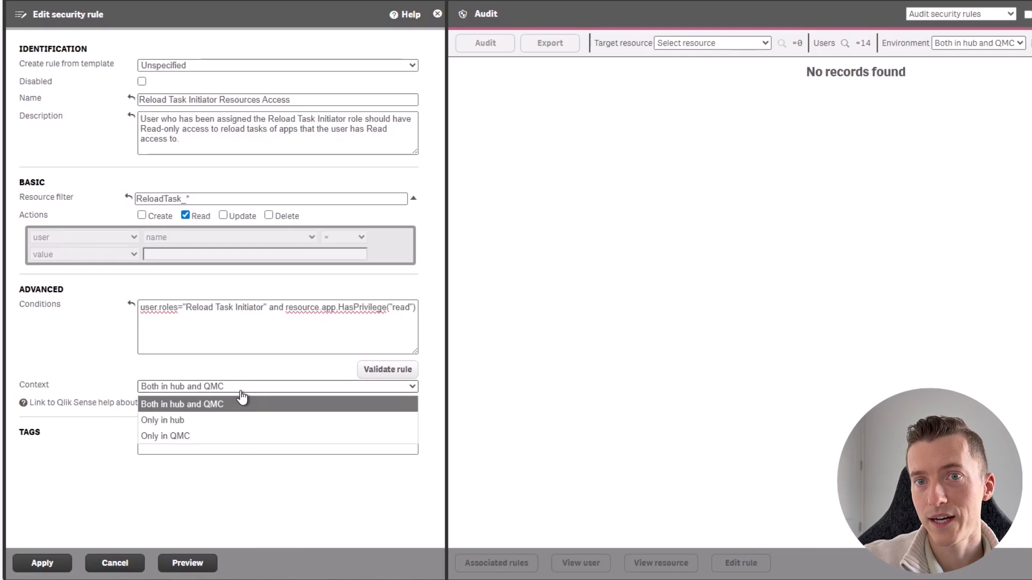
pyautogui.click(218, 436)
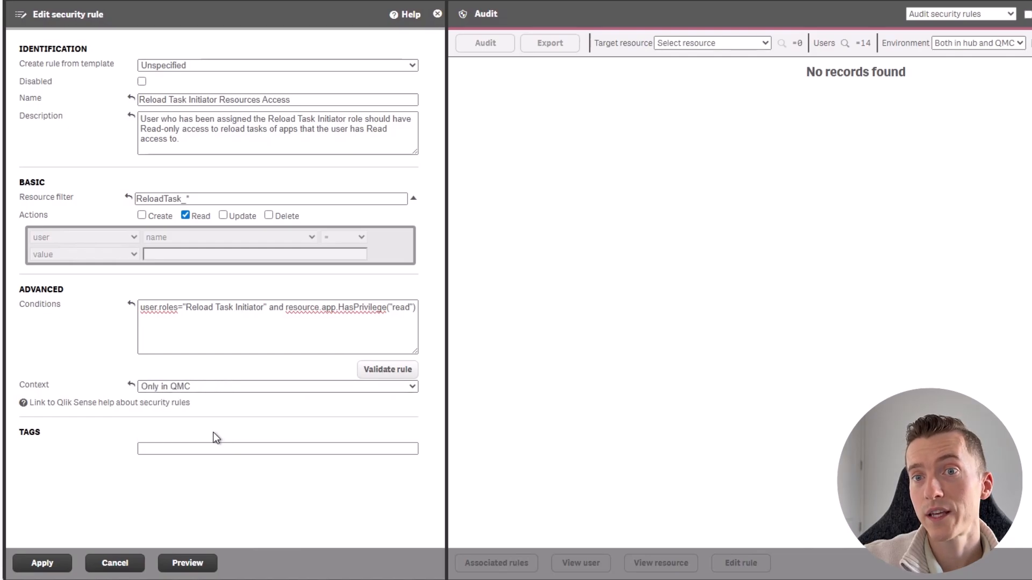
pyautogui.click(188, 565)
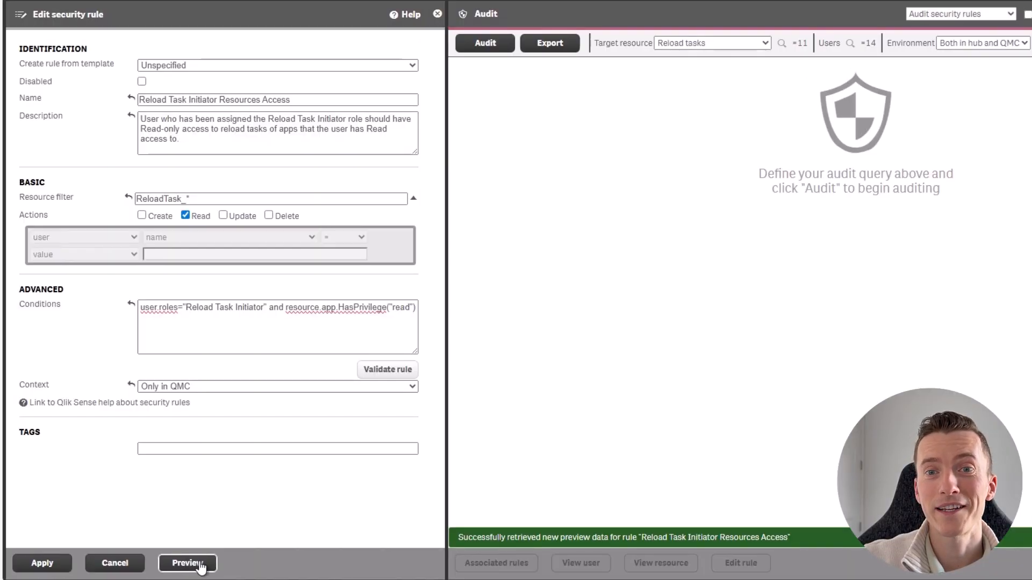
# Preview the rule again, transpose the audit grid, and apply the rule
pyautogui.click(188, 564)
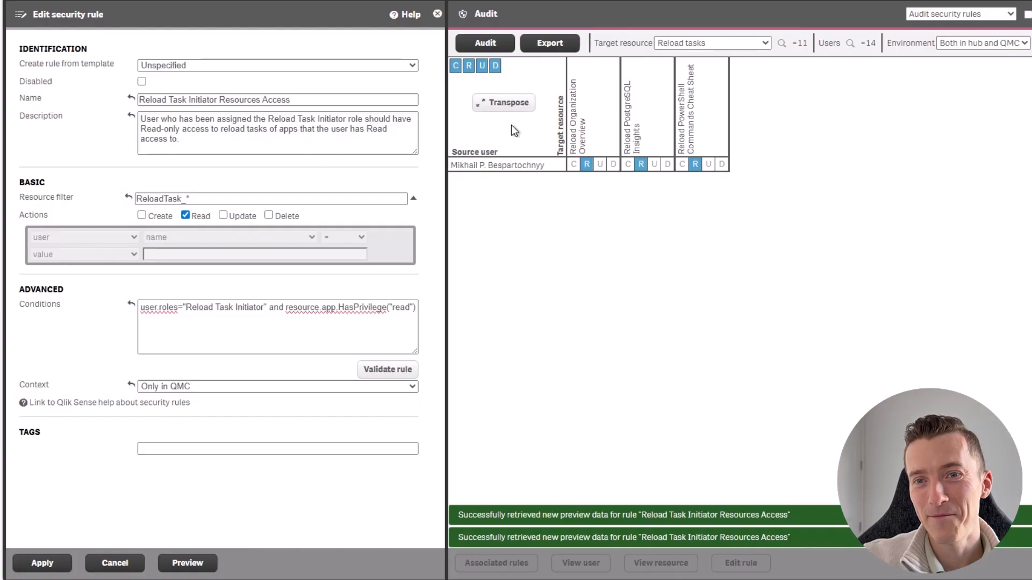
pyautogui.click(506, 102)
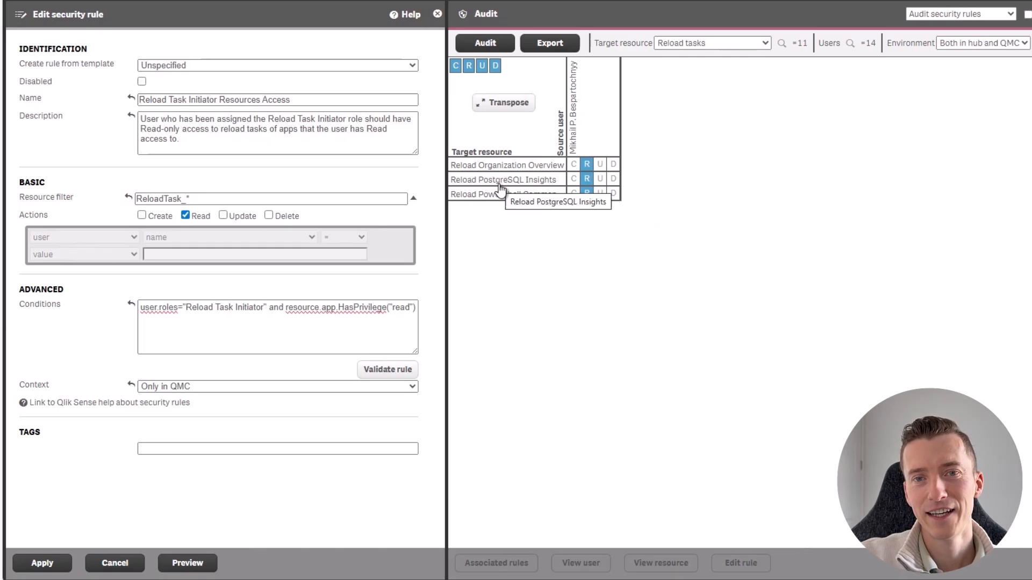
pyautogui.click(43, 563)
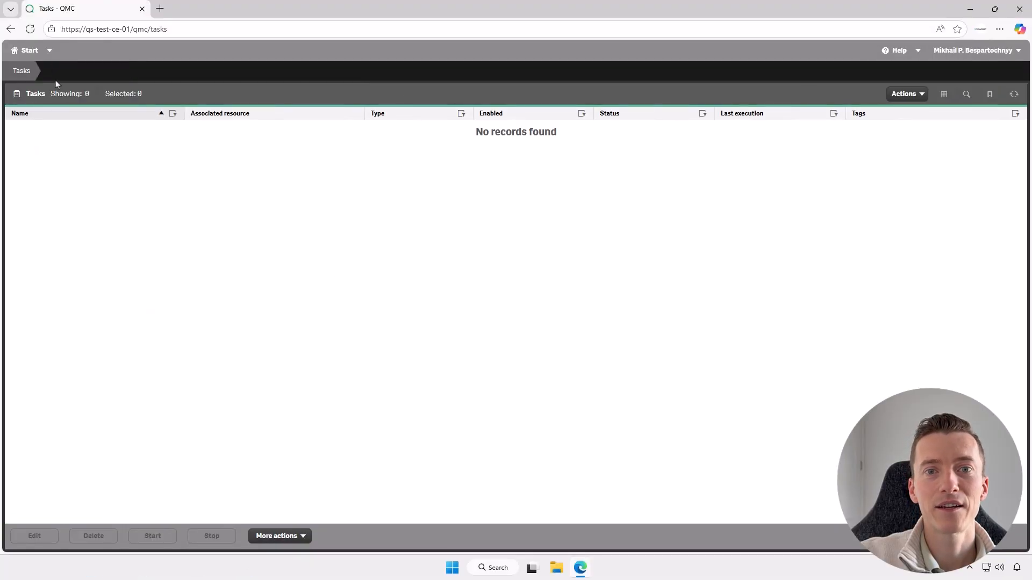
# Reopen the QMC Tasks section in the Reload Task Initiator user's browser session
pyautogui.click(29, 30)
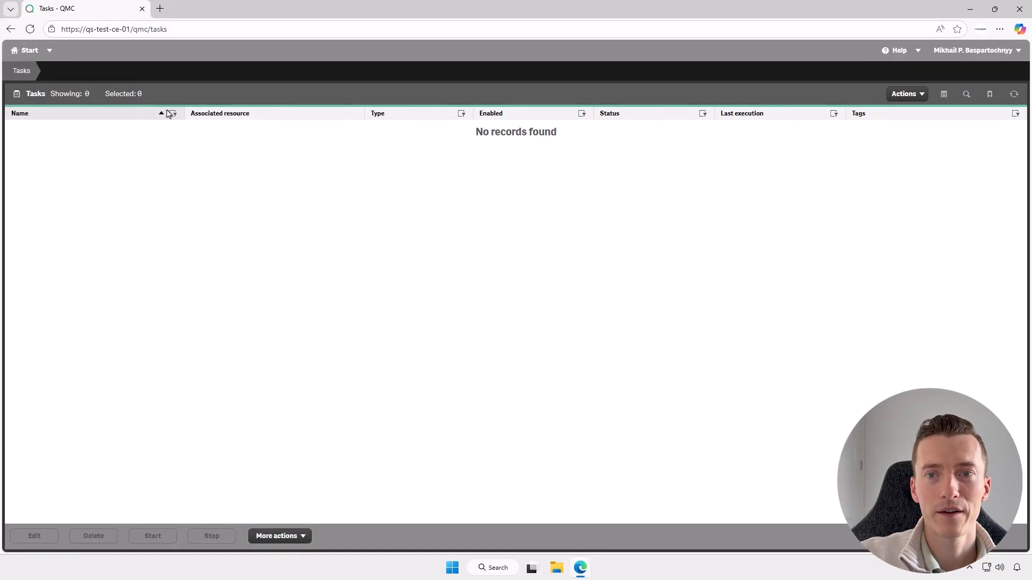
pyautogui.click(142, 9)
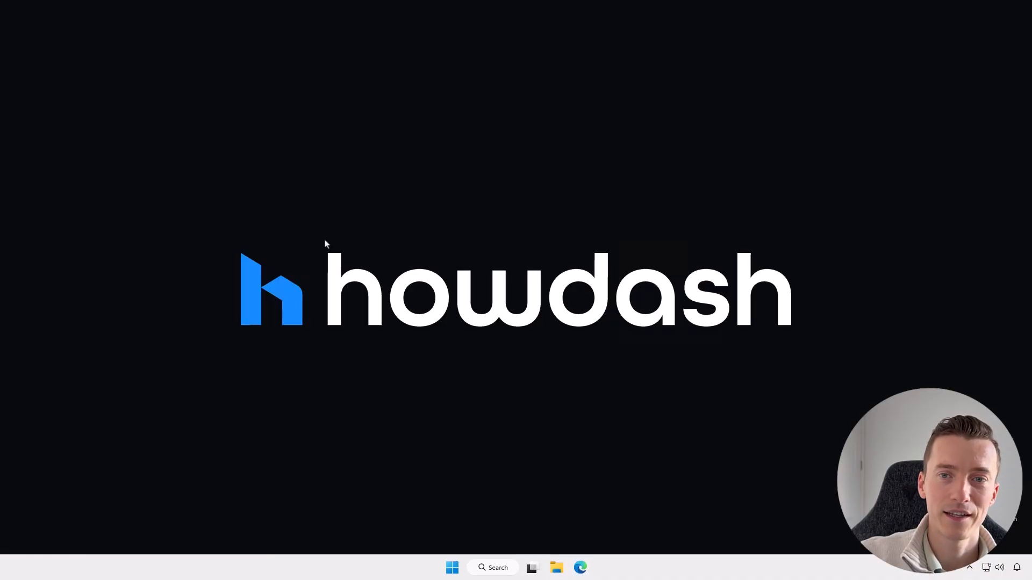
pyautogui.click(585, 571)
pyautogui.click(321, 47)
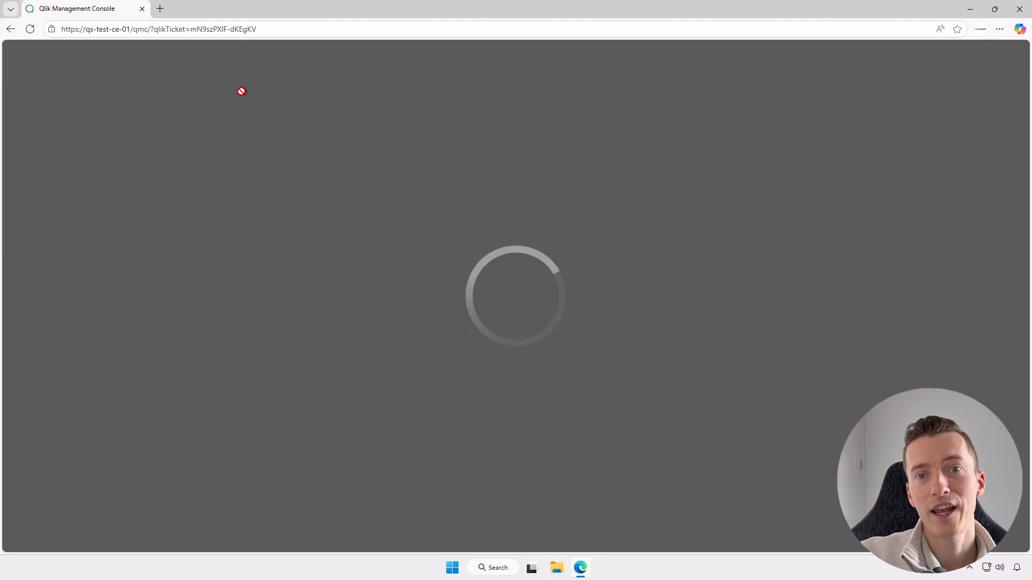
pyautogui.click(237, 114)
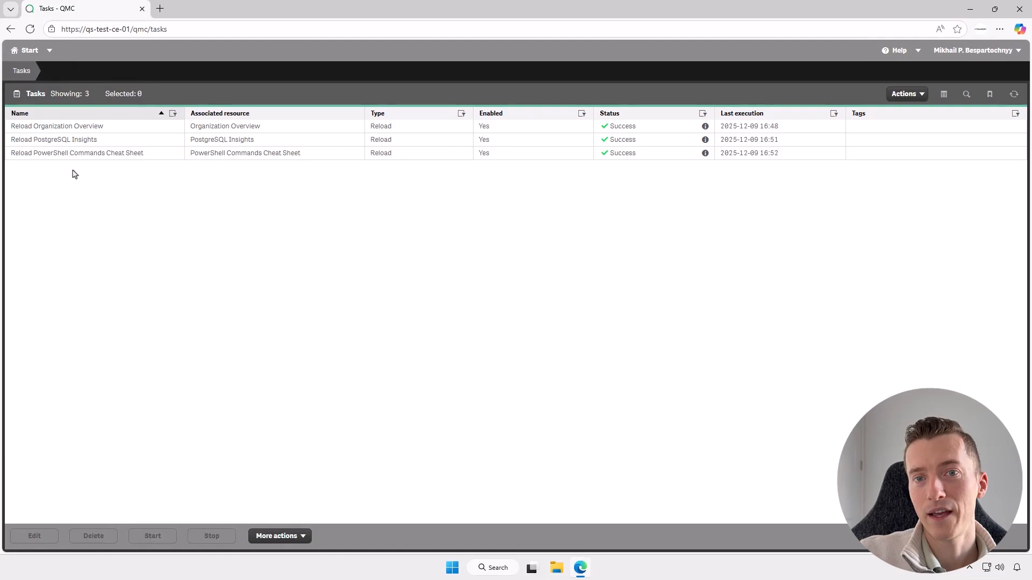
# Try to start the Reload Organization Overview reload task and close the error dialog
pyautogui.click(84, 129)
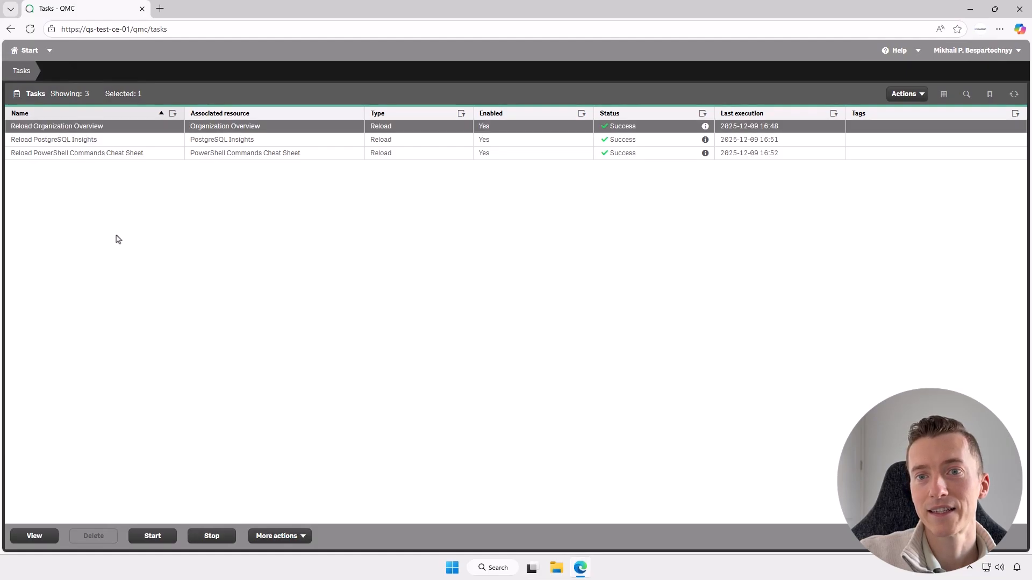
pyautogui.click(153, 537)
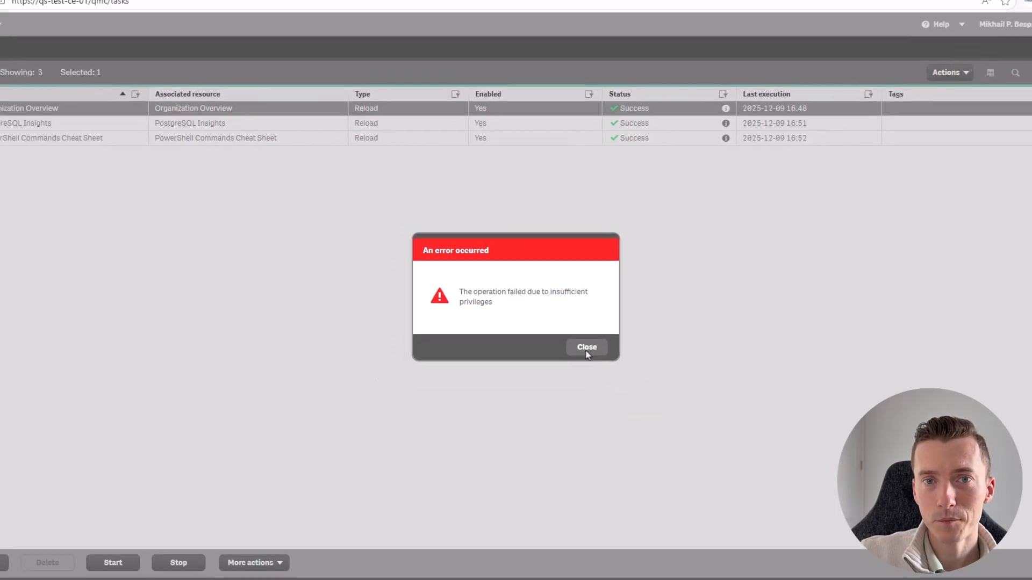
pyautogui.click(642, 396)
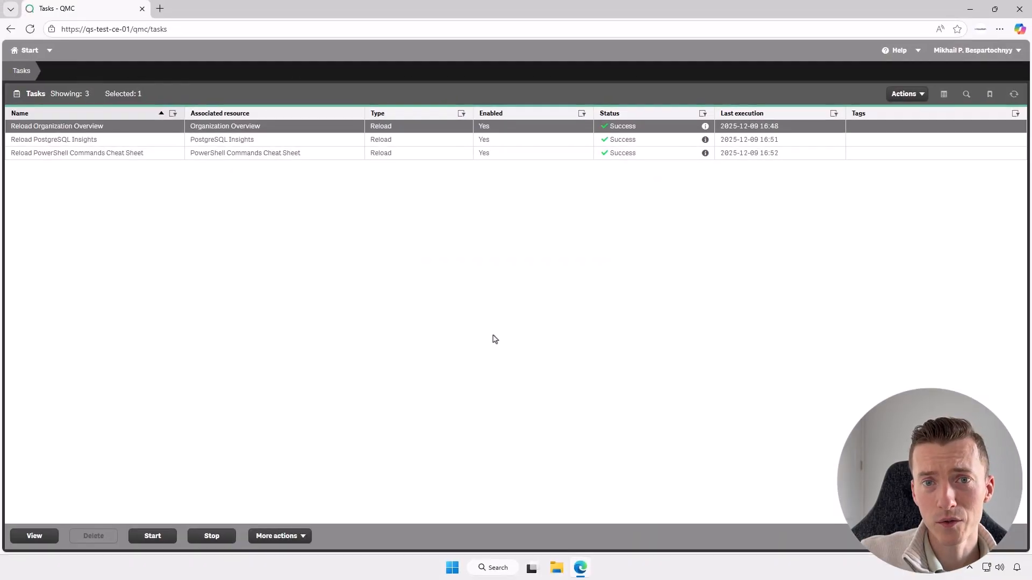
# Add another security rule named Reload Task Initiator Task Triggers Access and paste its description about read-only access to reload task triggers
pyautogui.doubleClick(141, 127)
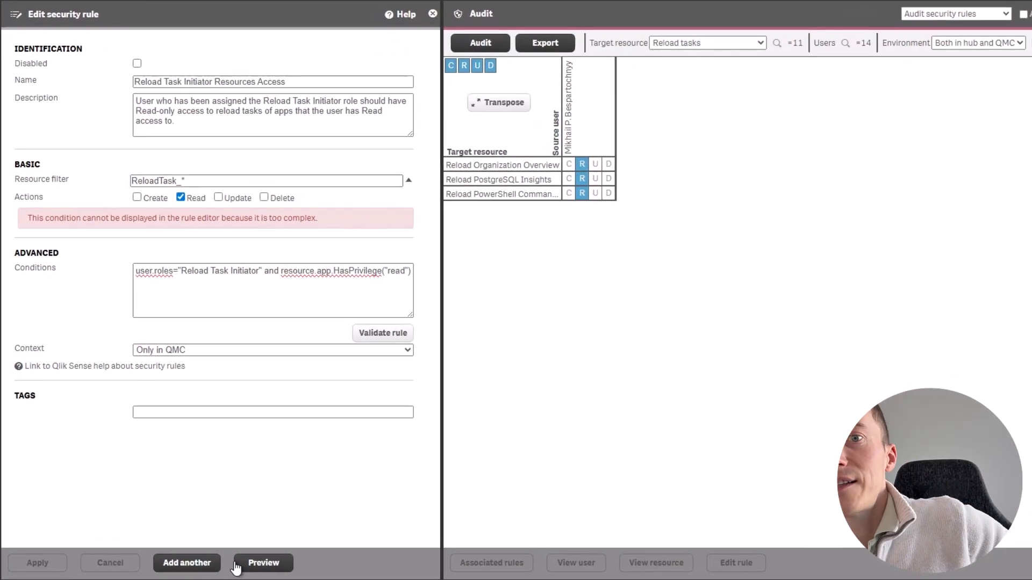
pyautogui.click(183, 569)
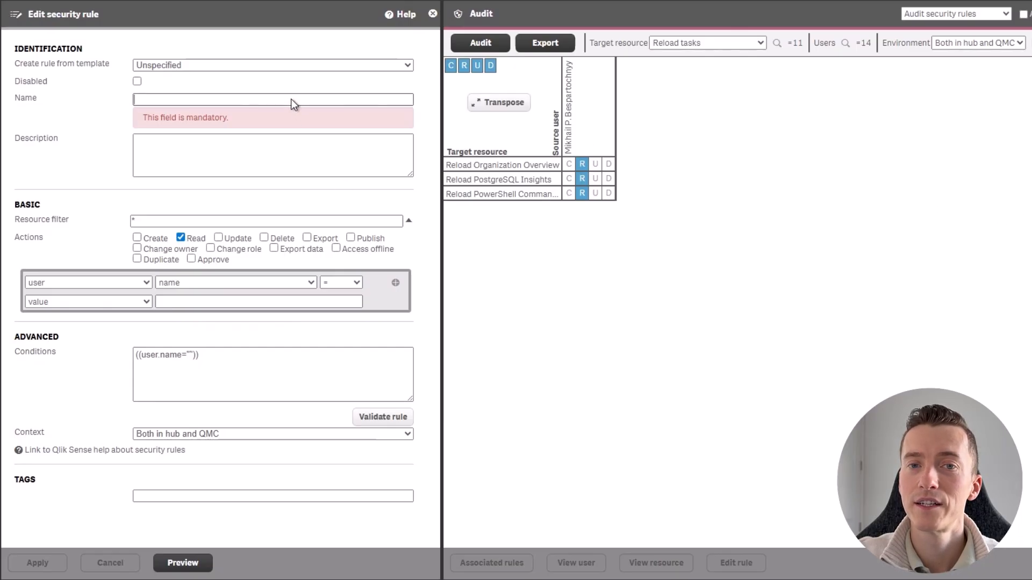
pyautogui.write('Reload Task Initiator Task Triggers Access')
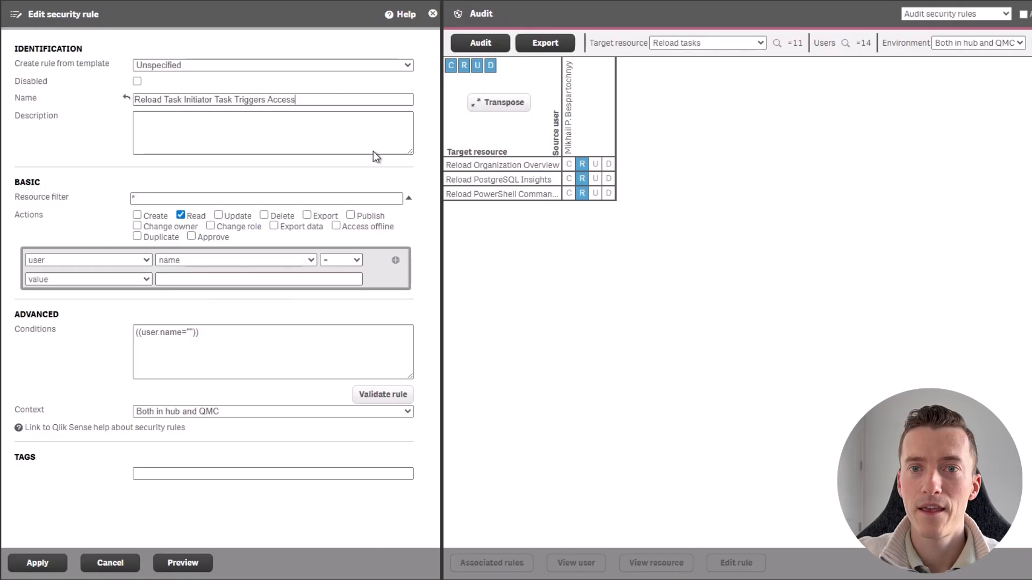
pyautogui.click(338, 130)
pyautogui.write('User who has been assigned the Reload Task Initiator role should have Read-only access to reload task triggers.')
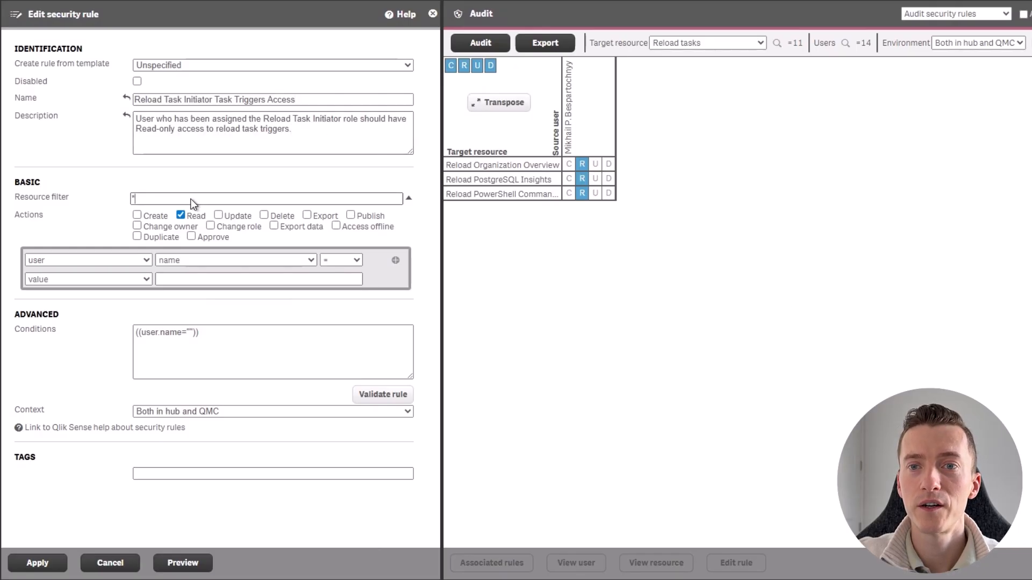
# Set the resource filter to CompositeEvent_*,SchemaEvent_*
pyautogui.press('BackSpace')
pyautogui.click(410, 198)
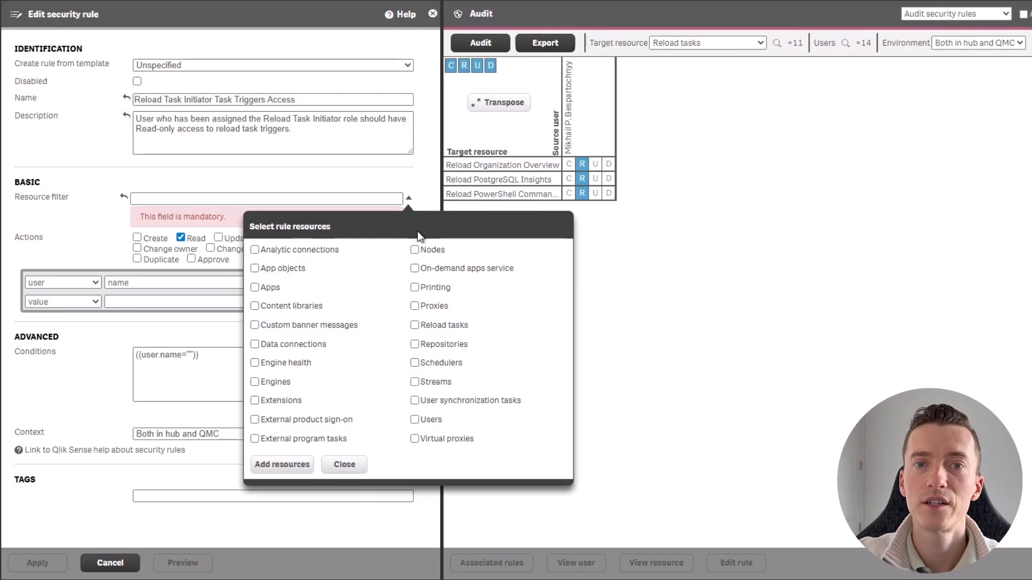
pyautogui.click(324, 421)
pyautogui.click(333, 421)
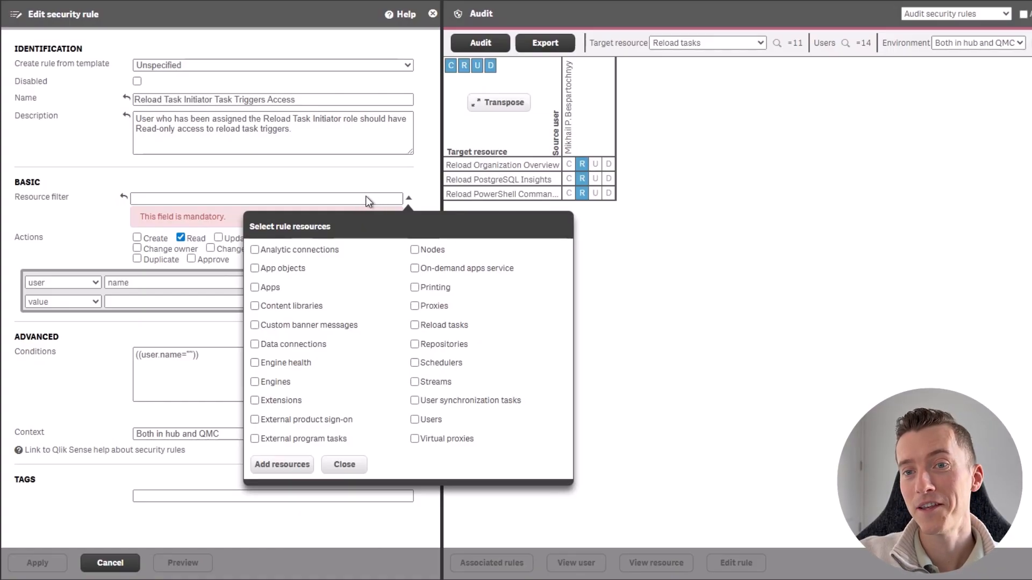
pyautogui.click(309, 199)
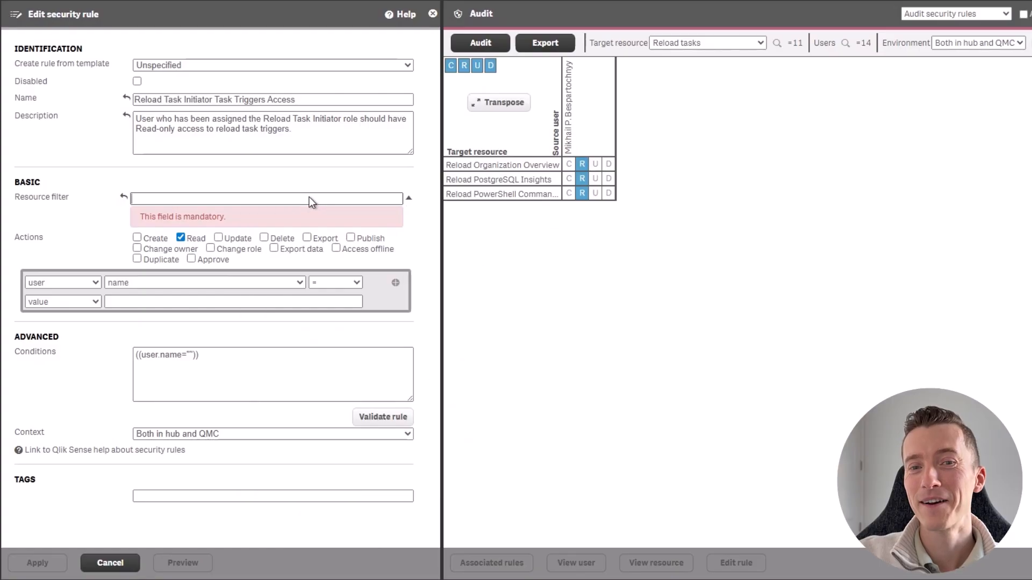
pyautogui.write('CompositeEvent_*')
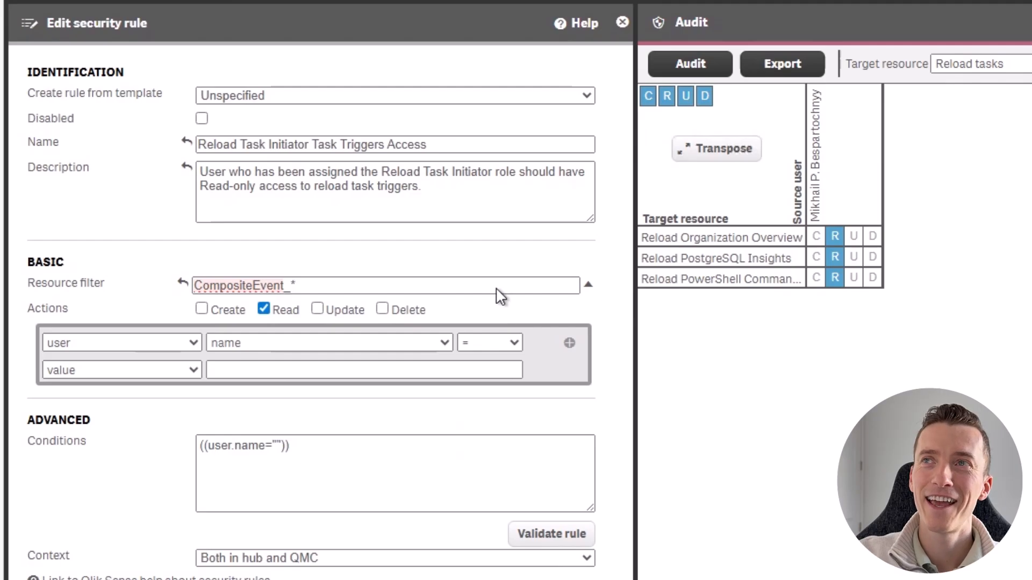
pyautogui.write(',SchemaEvent_*')
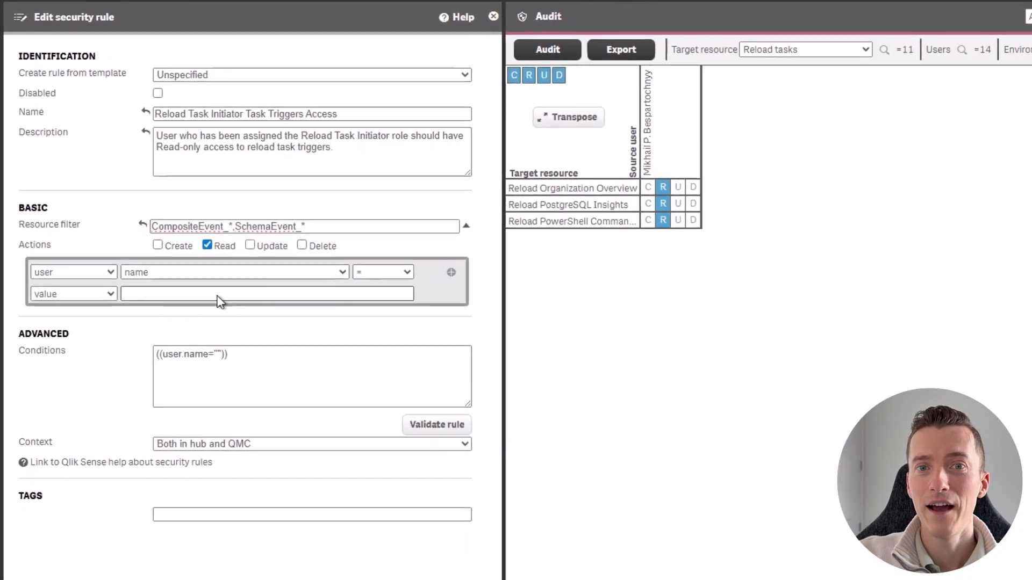
# Set the rule condition to user roles equal to Reload Task Initiator
pyautogui.click(159, 243)
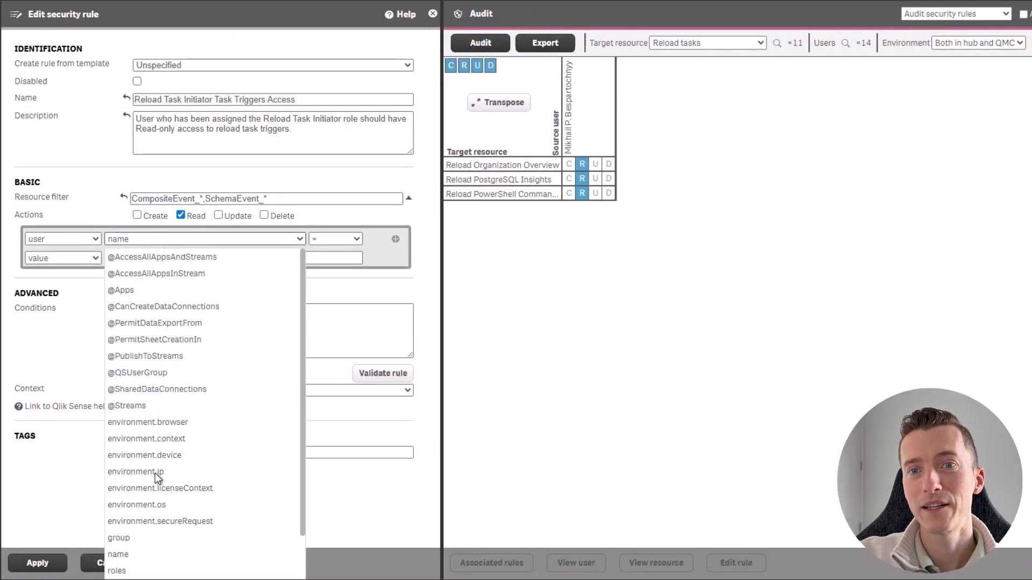
pyautogui.click(144, 571)
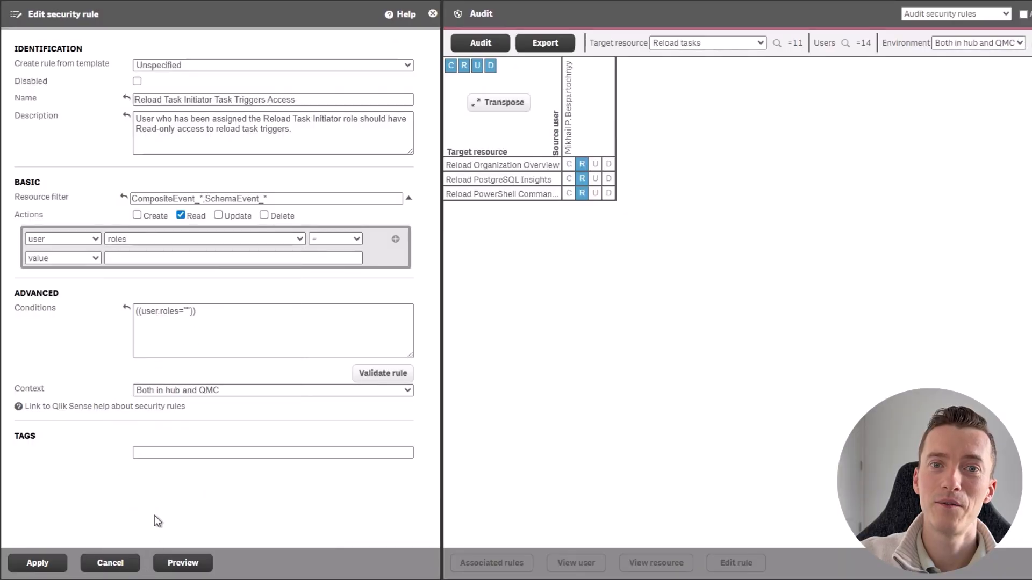
pyautogui.click(198, 257)
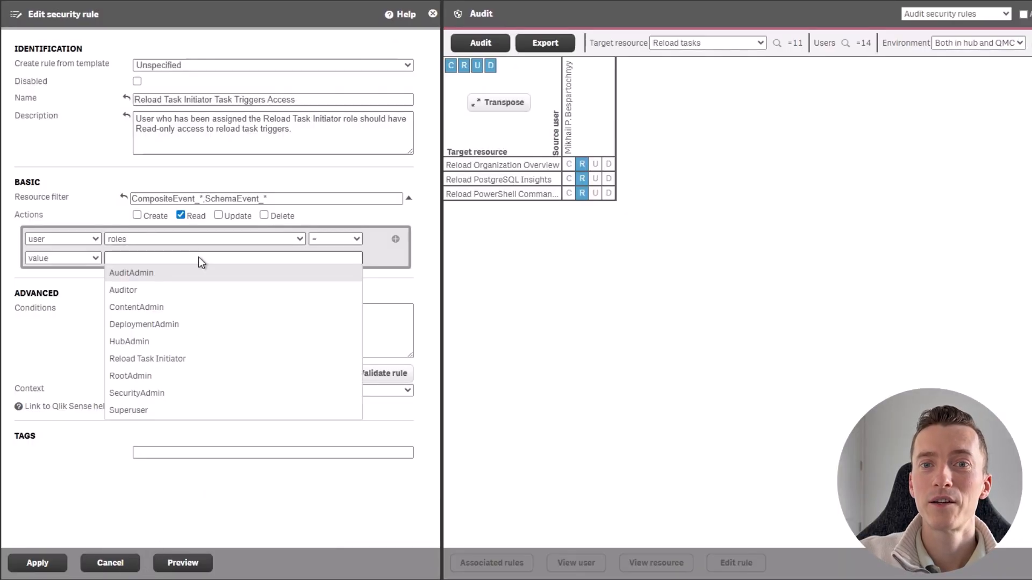
pyautogui.click(182, 360)
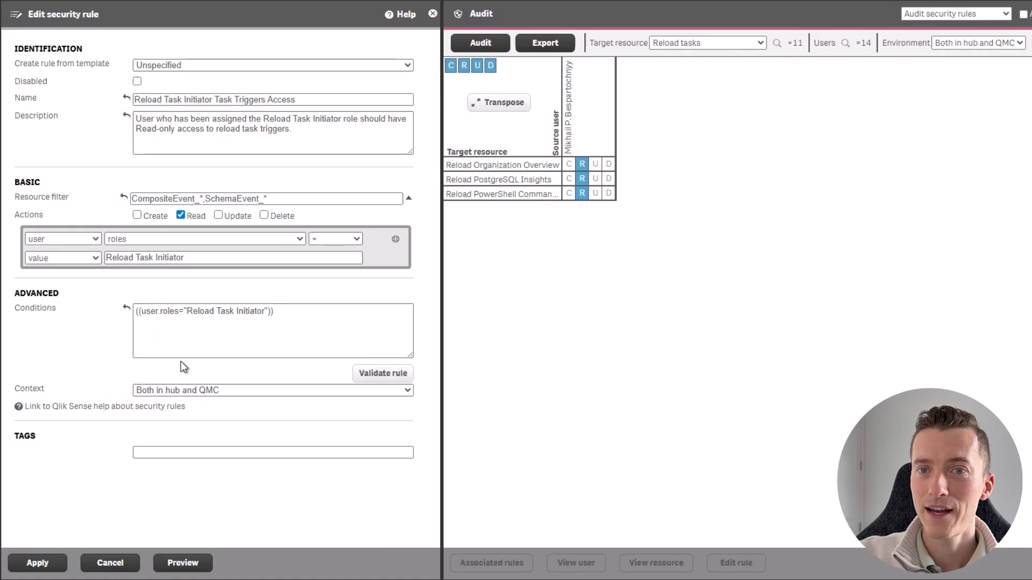
# Set the triggers rule's context to Only in QMC, preview it and apply the rule
pyautogui.click(186, 390)
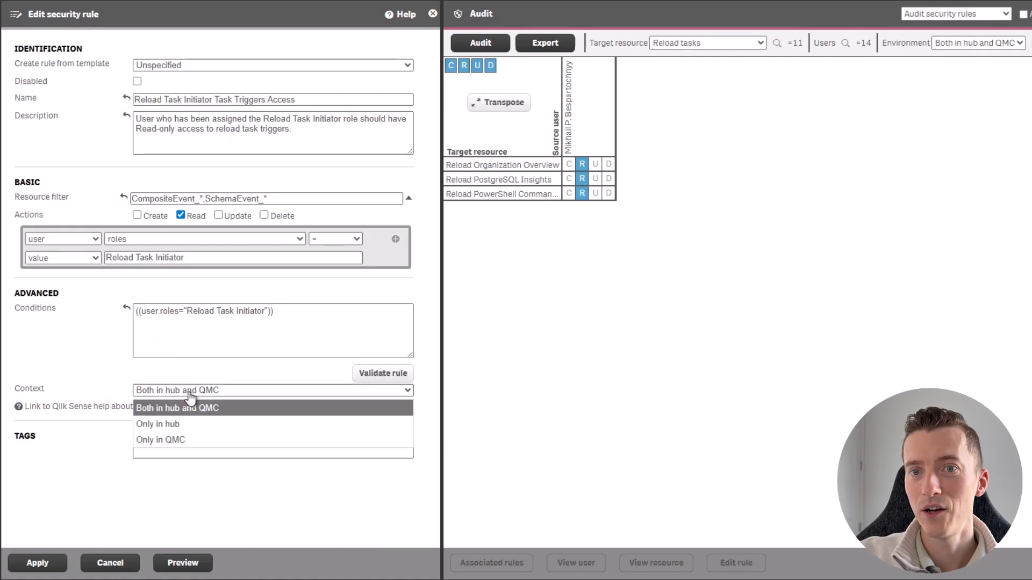
pyautogui.click(186, 439)
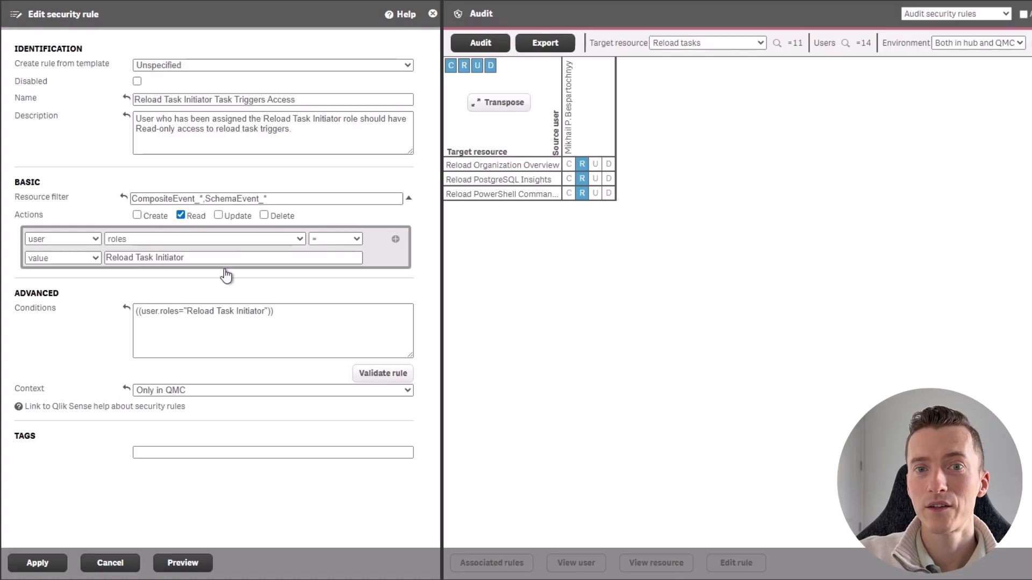
pyautogui.click(180, 565)
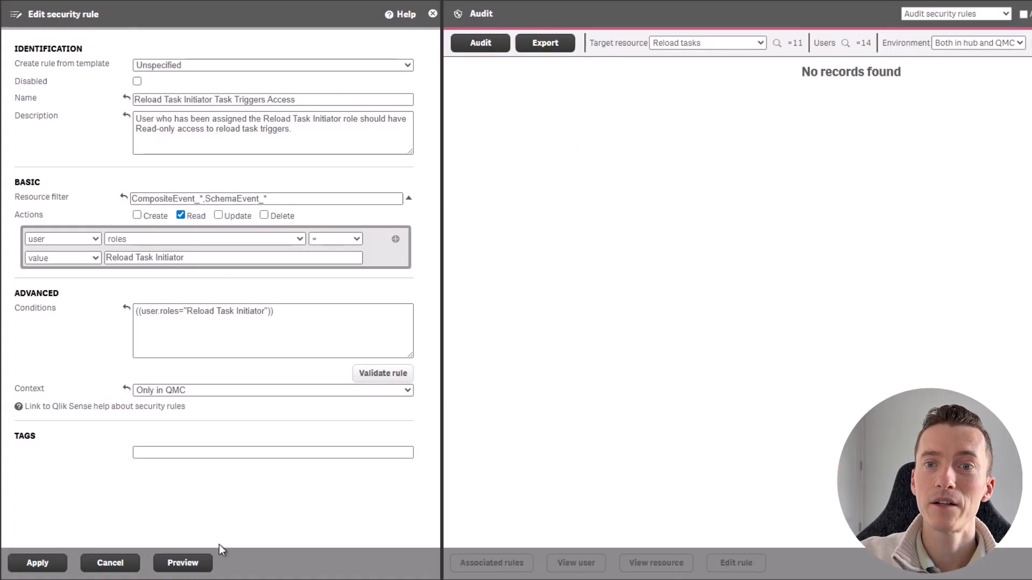
pyautogui.click(54, 563)
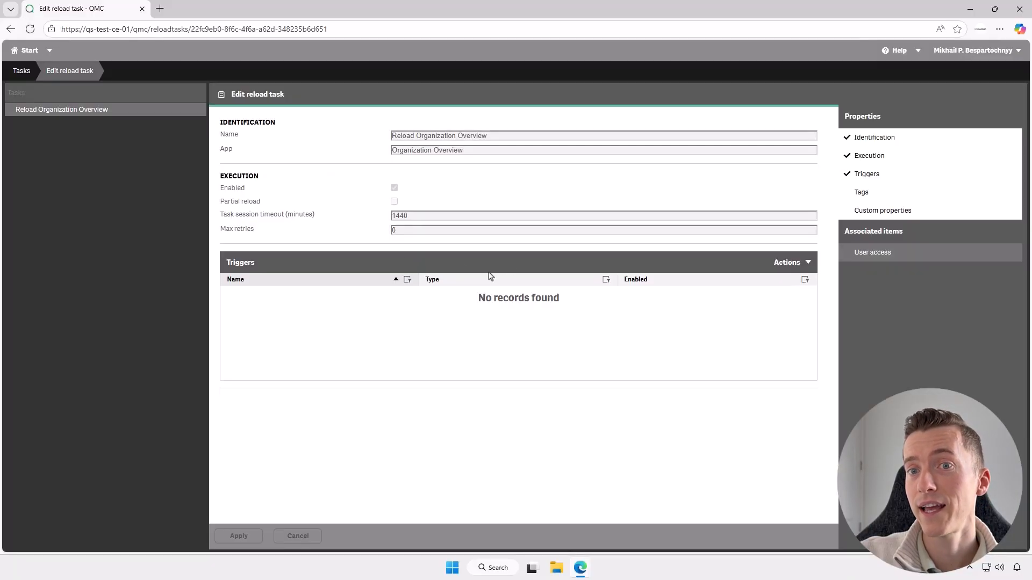
# Refresh the reload task page and open the Hourly Organization Overview Schema trigger to inspect it, then cancel
pyautogui.click(32, 31)
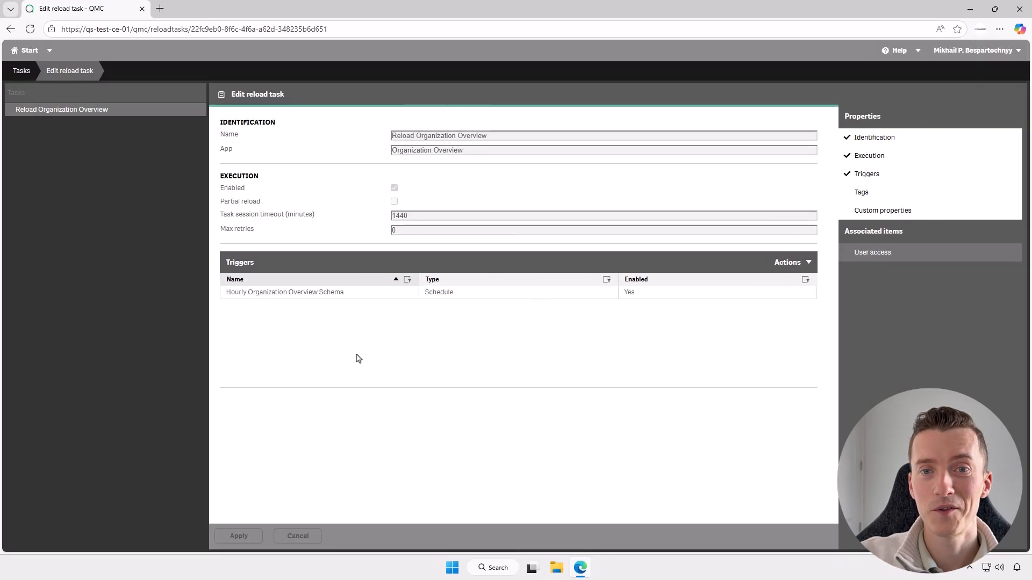
pyautogui.click(311, 299)
pyautogui.doubleClick(300, 295)
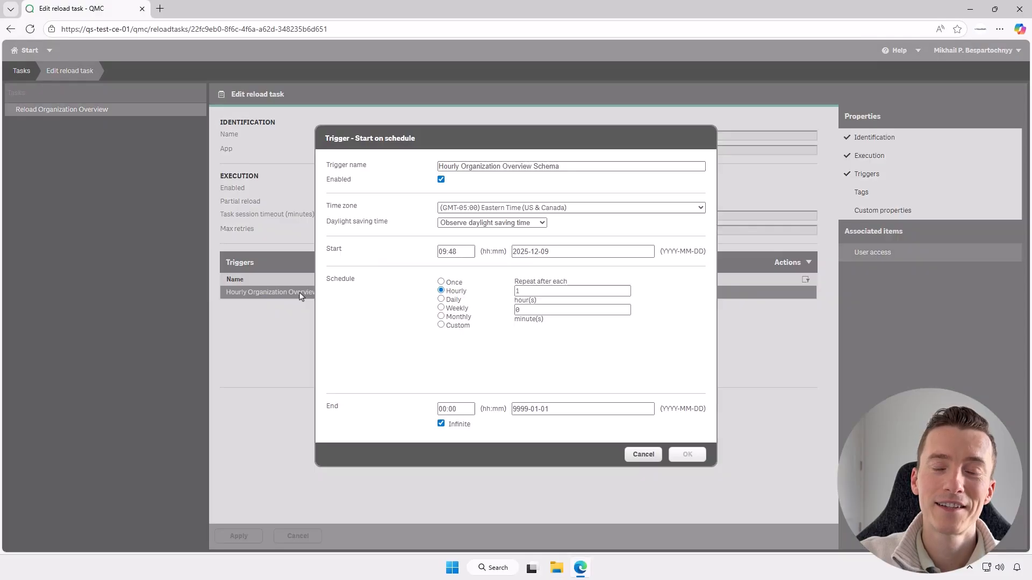
pyautogui.click(641, 454)
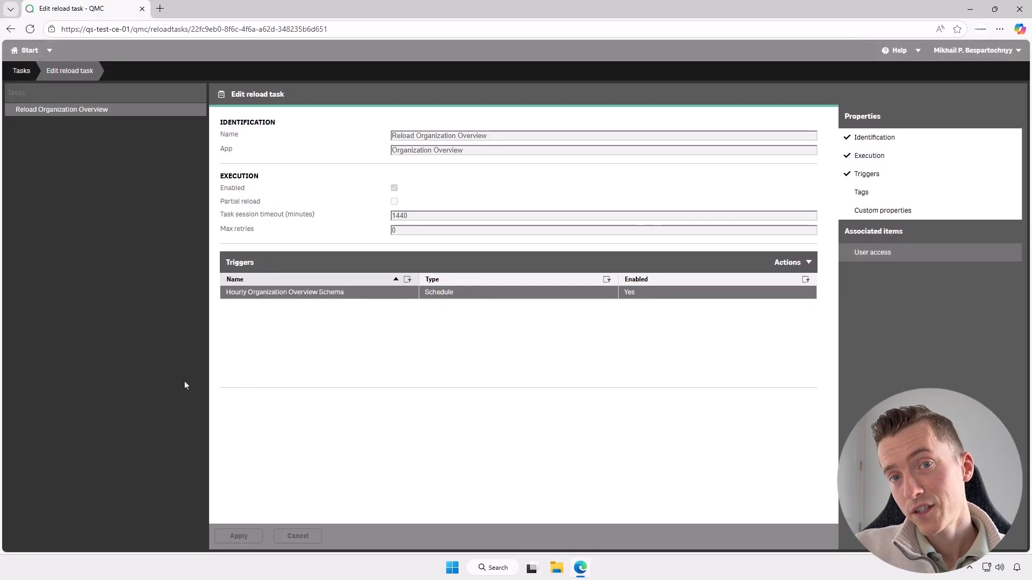
# Return to the Tasks list, try again to start the Reload Organization Overview task, dismiss the error and refresh
pyautogui.click(22, 72)
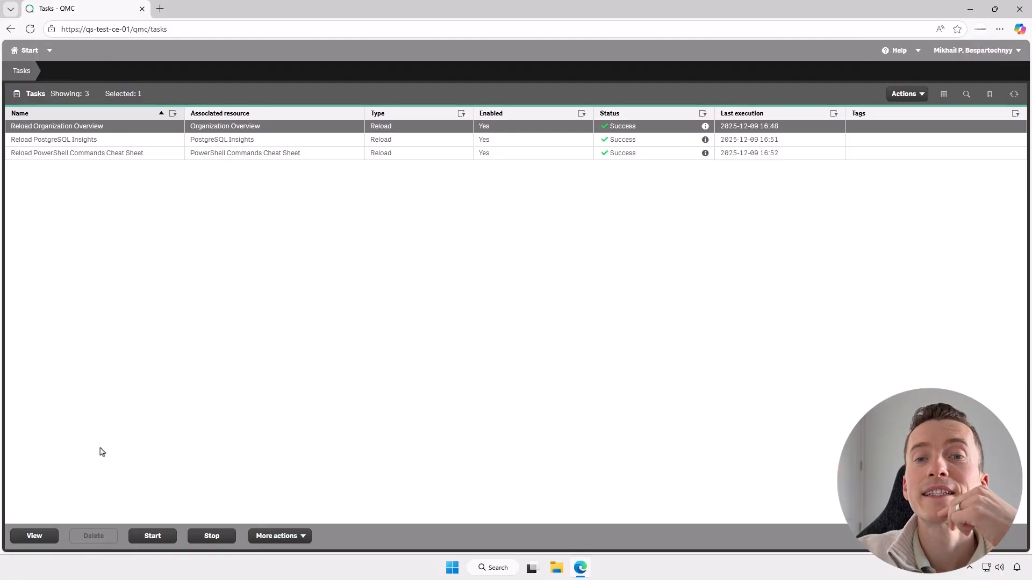
pyautogui.click(152, 536)
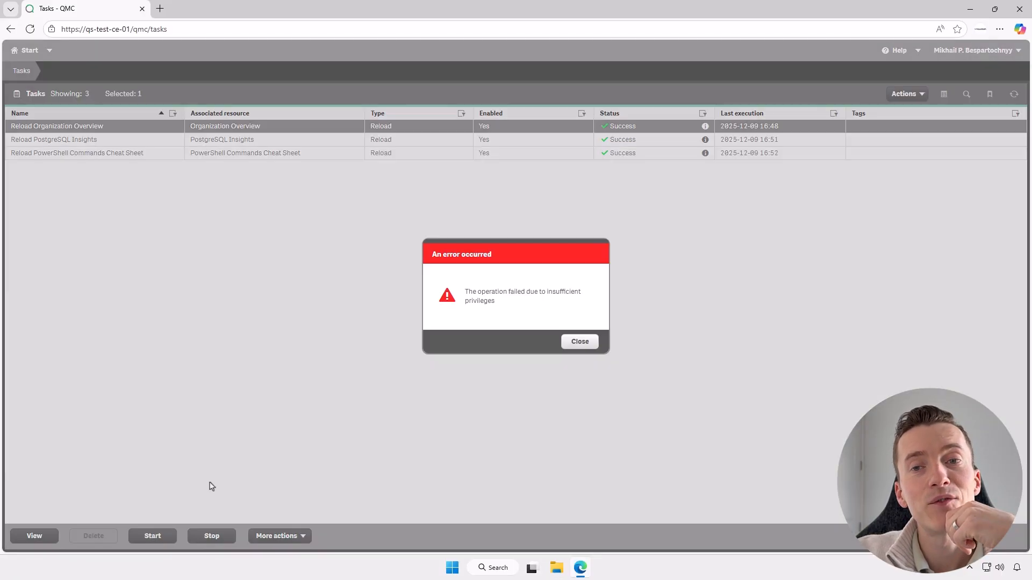
pyautogui.click(577, 343)
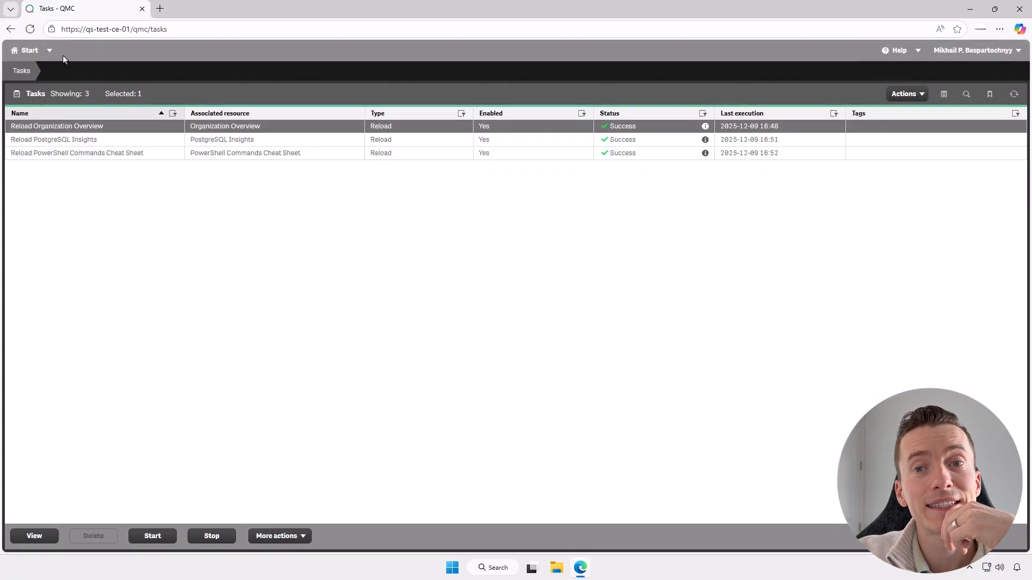
pyautogui.click(30, 29)
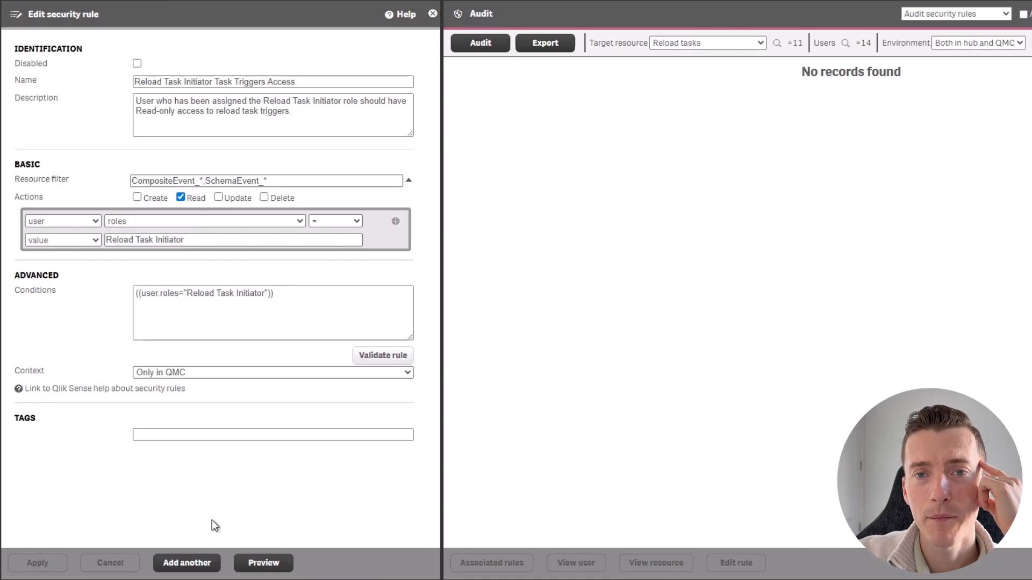
# Add another security rule named Reload Task Initiator App Permissions and paste its description about update permissions to apps
pyautogui.click(179, 566)
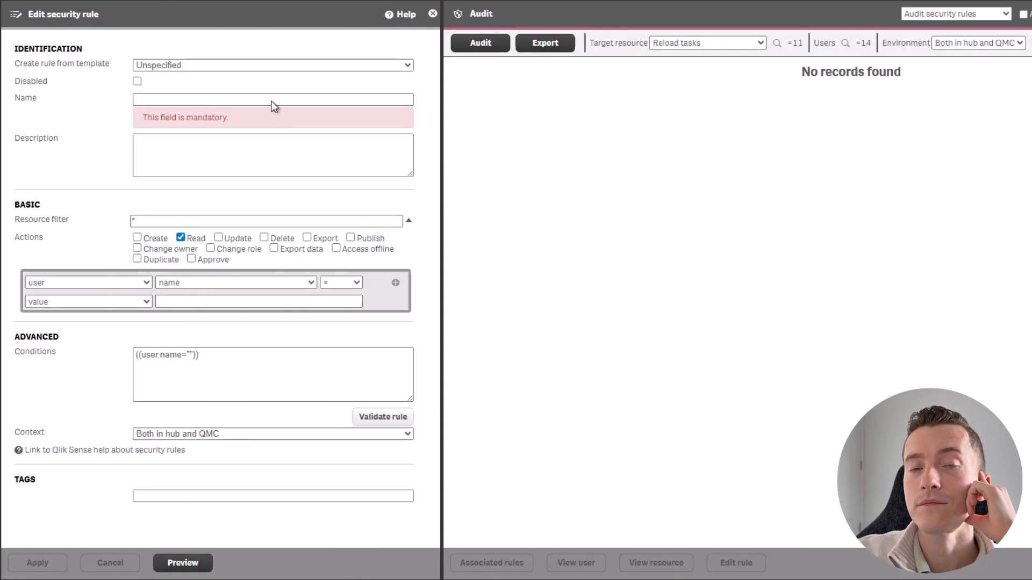
pyautogui.write('Reload Task Initiator App Permissions')
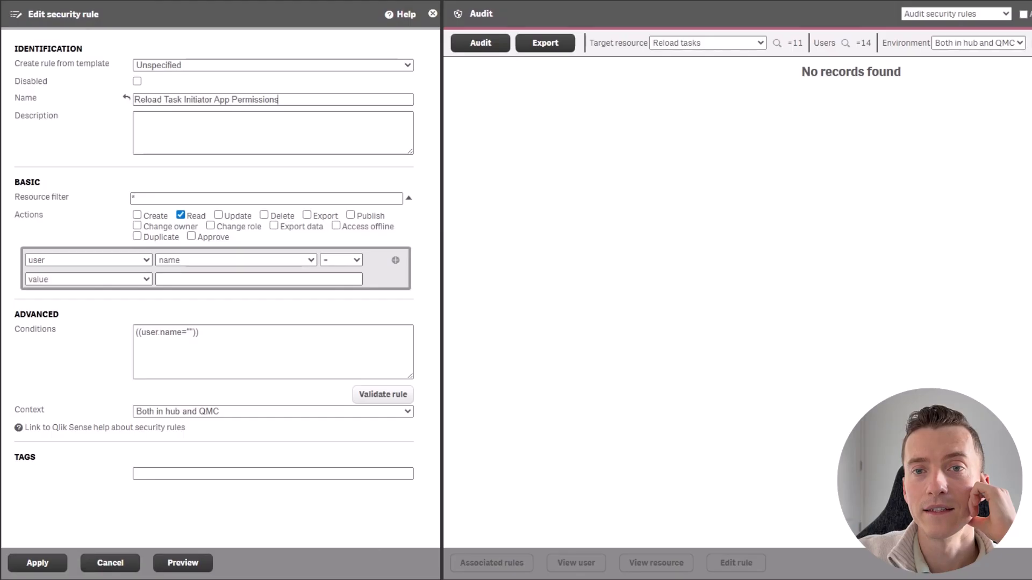
pyautogui.click(347, 141)
pyautogui.write('User who has been assigned Reload Task Initiator role should have update permissions to the apps that he or she has access to in order to initiate app reloads.')
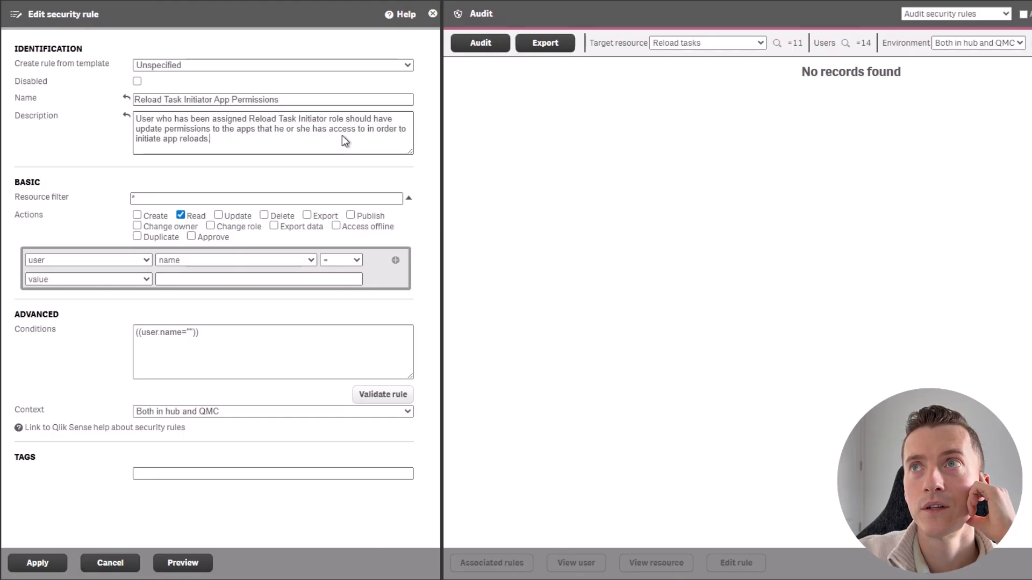
# Set the resource filter to Apps (App_*) and allow only the Update action
pyautogui.click(270, 199)
pyautogui.press('BackSpace')
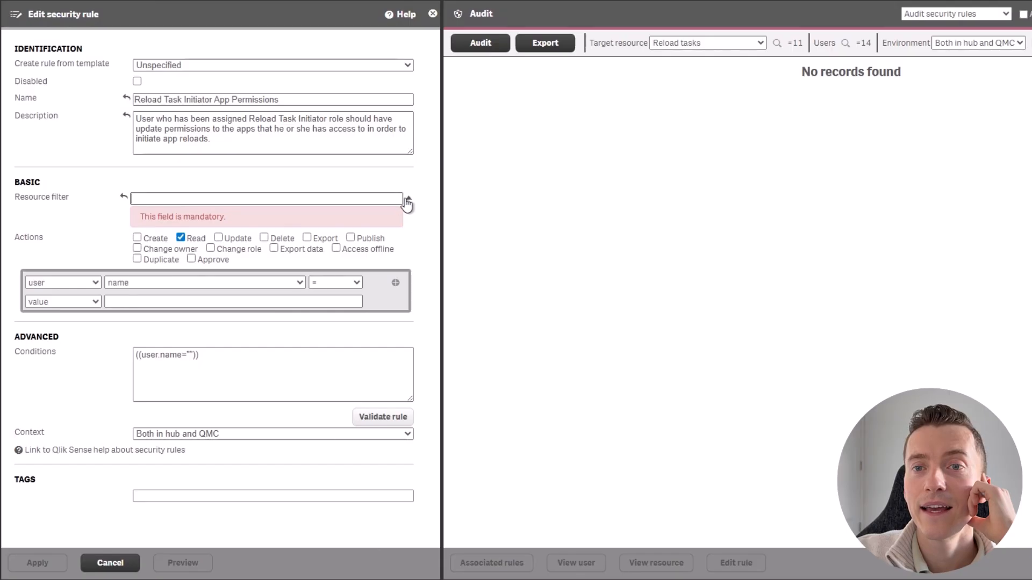
pyautogui.click(408, 199)
pyautogui.click(282, 286)
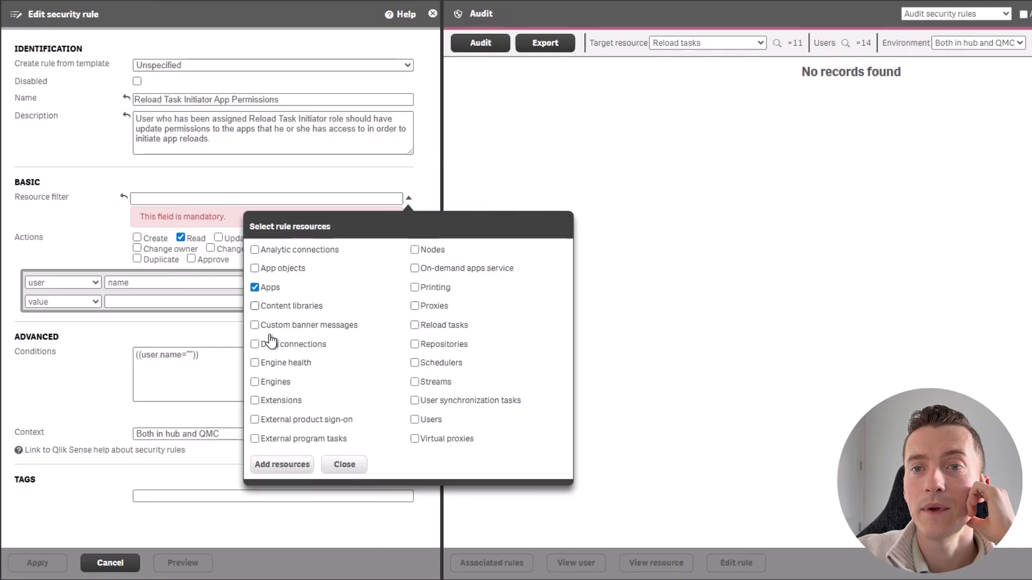
pyautogui.click(269, 465)
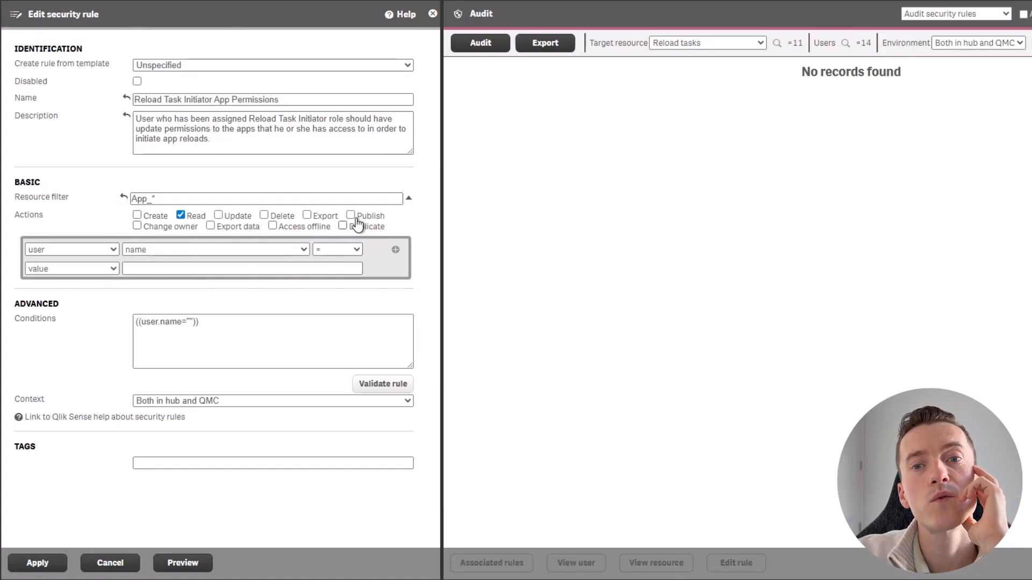
pyautogui.click(195, 216)
pyautogui.click(226, 217)
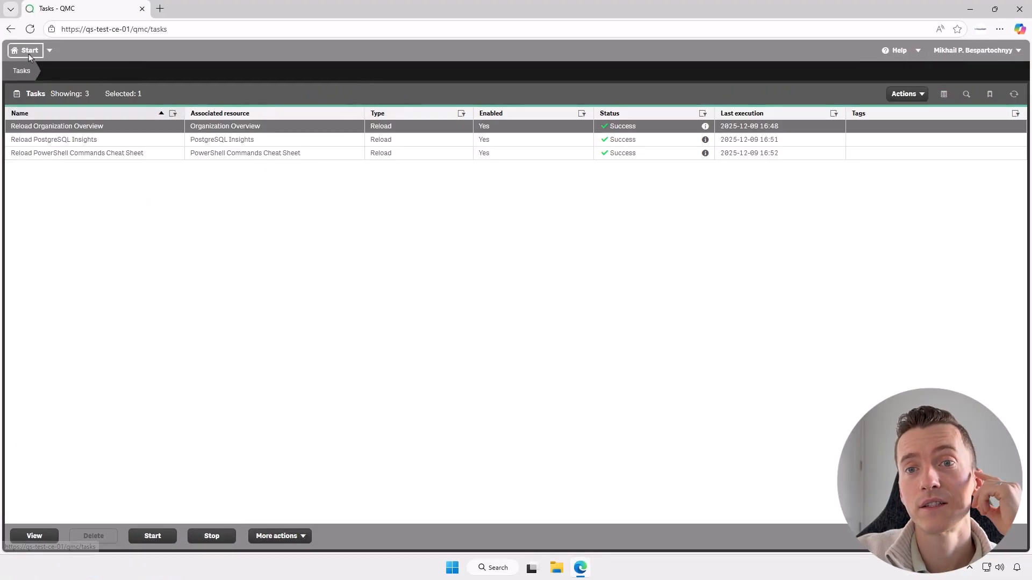
# Replace the conditions with user.roles="Reload Task Initiator" and resource.HasPrivilege("read")
pyautogui.click(28, 51)
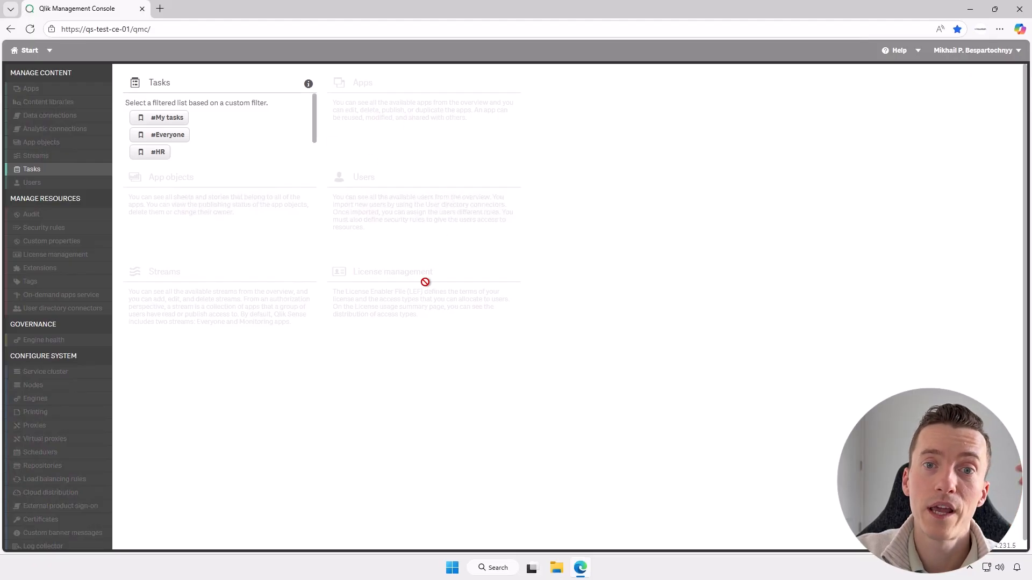
pyautogui.hotkey('alt', 'Left')
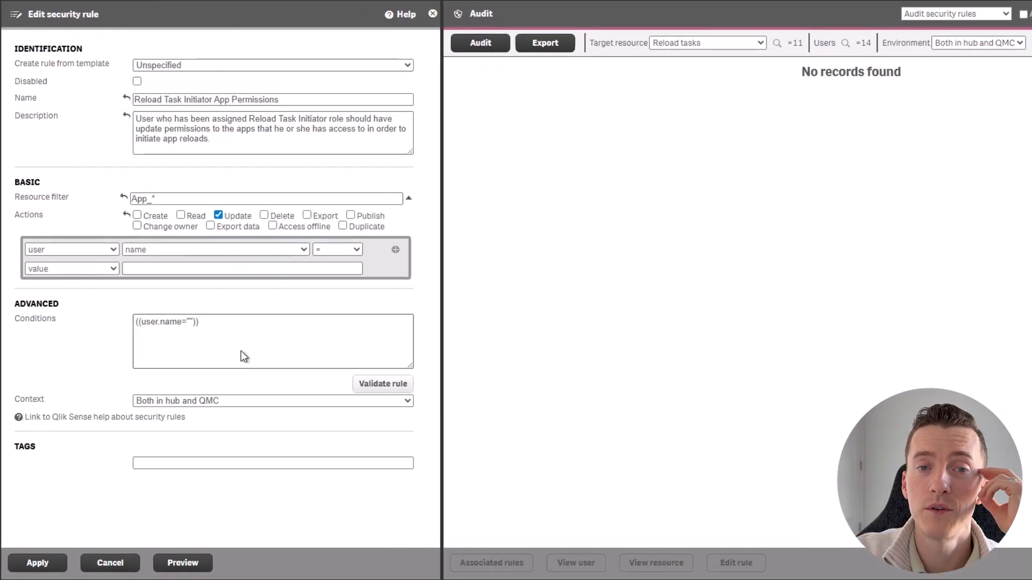
pyautogui.moveTo(206, 334); pyautogui.dragTo(105, 327)
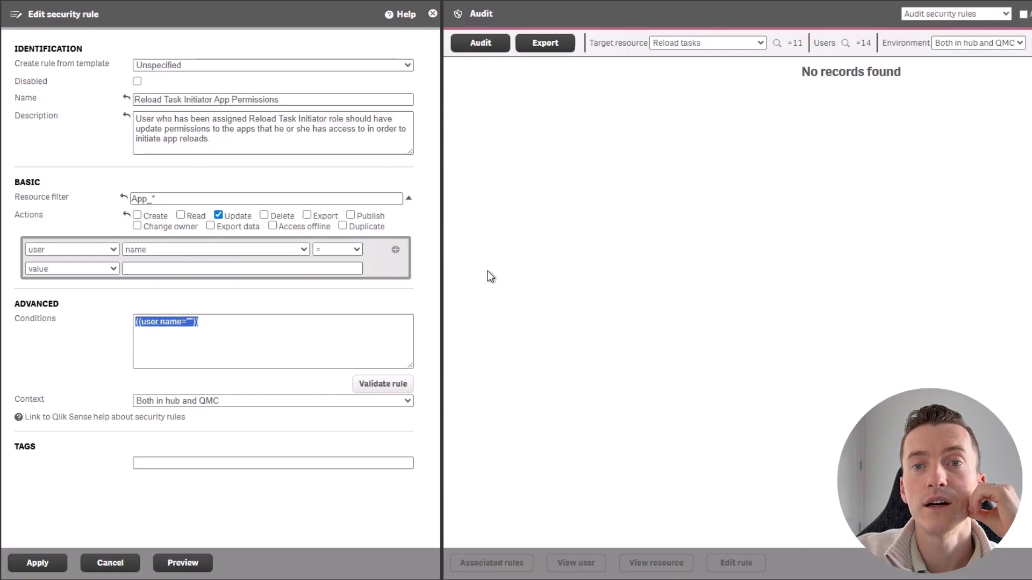
pyautogui.write('user.roles="Reload Task Initiator" and resource.HasPrivilege("read")')
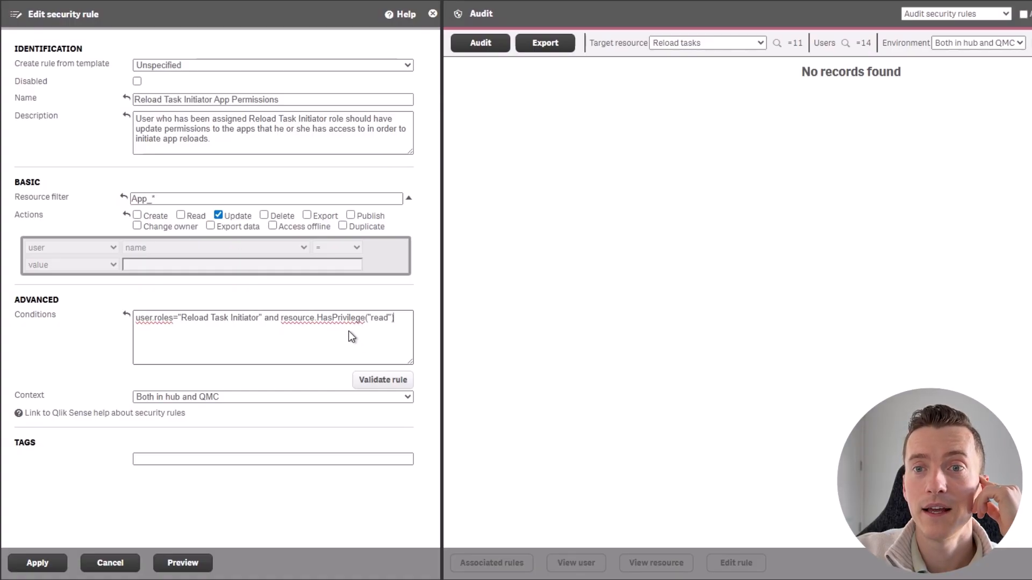
# Validate the condition and set the rule's context to Only in QMC
pyautogui.click(376, 380)
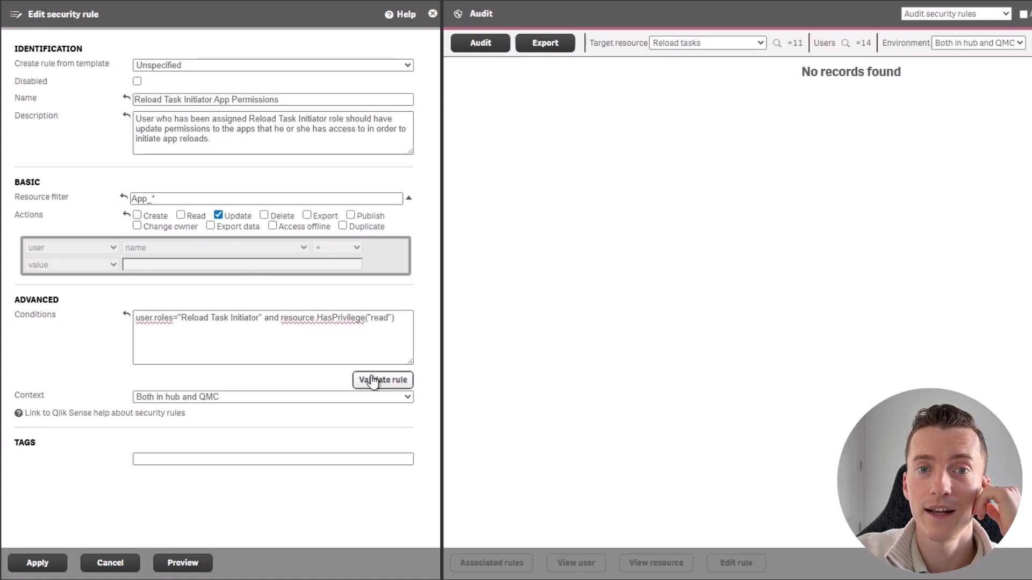
pyautogui.click(239, 398)
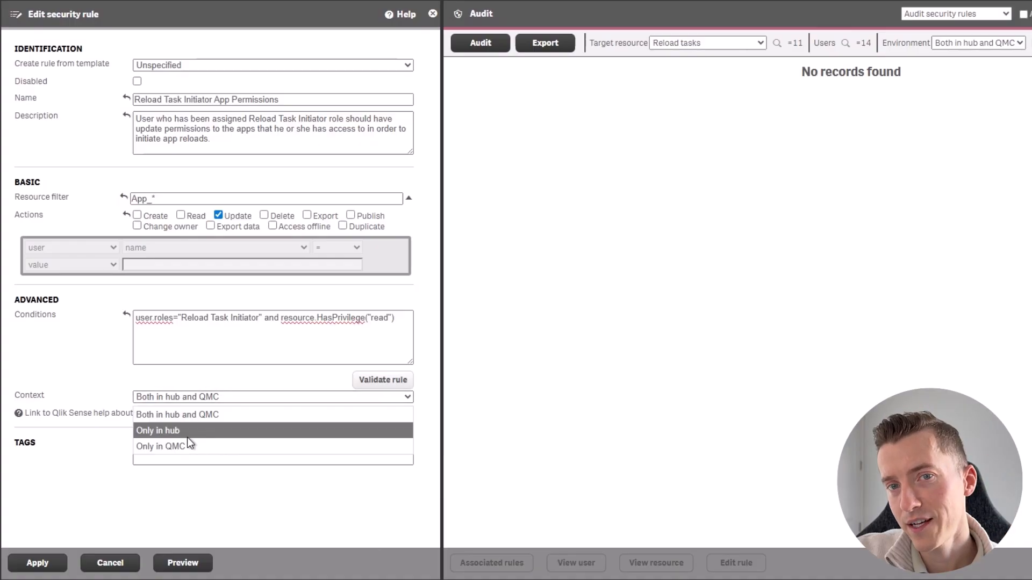
pyautogui.click(156, 447)
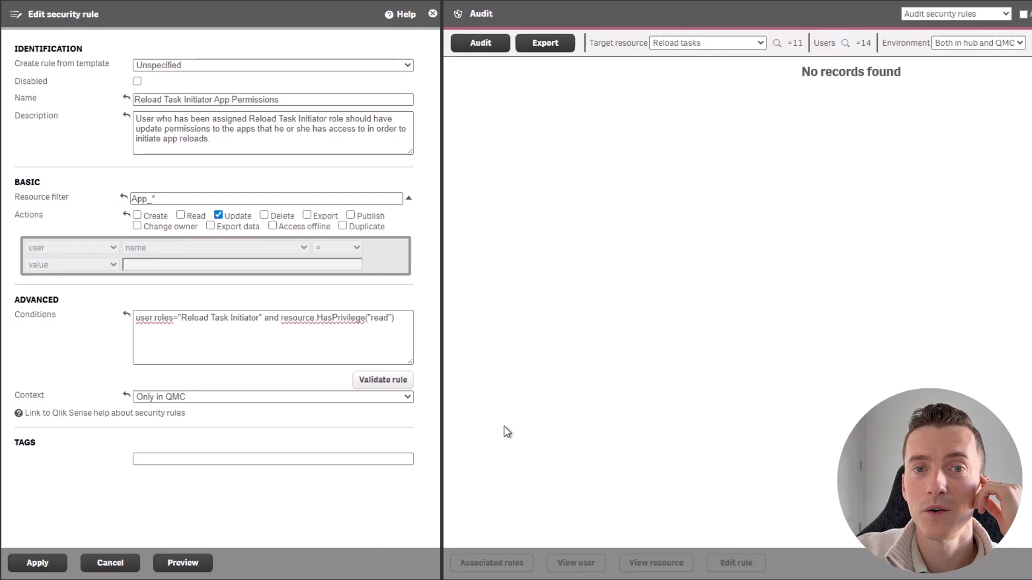
# Preview the rule's effect in the audit with the target resource set to Apps
pyautogui.click(693, 44)
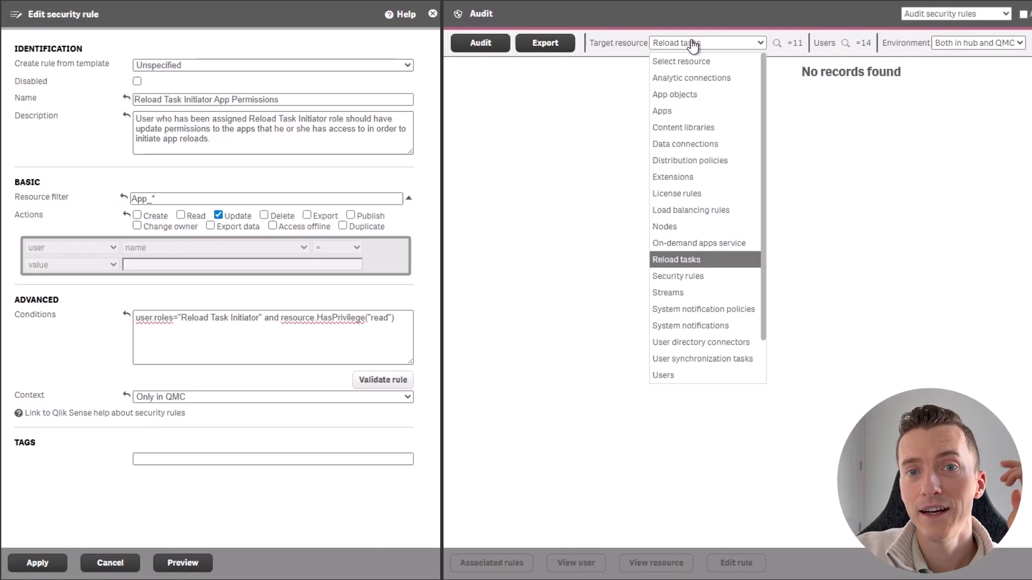
pyautogui.click(675, 110)
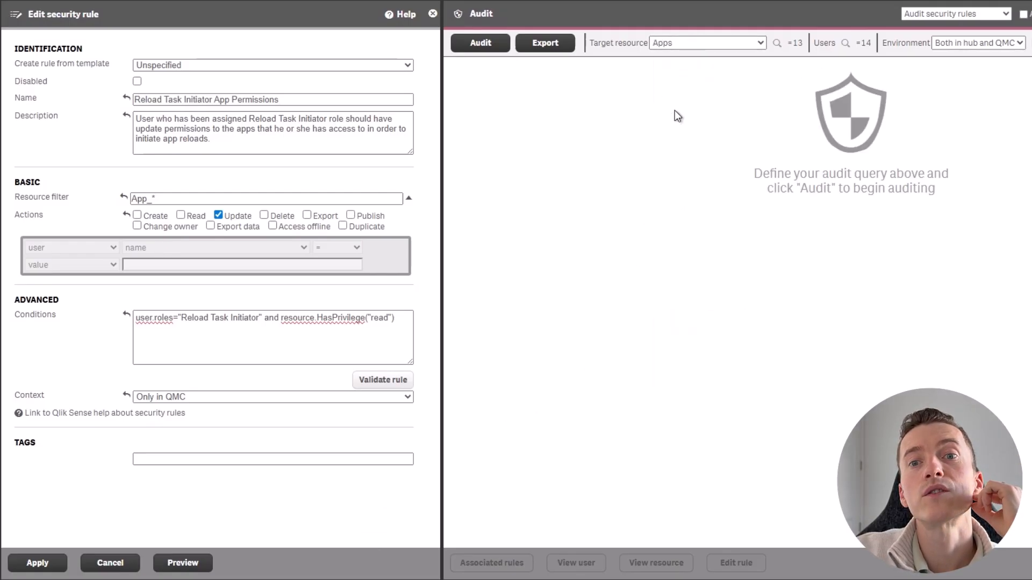
pyautogui.click(192, 565)
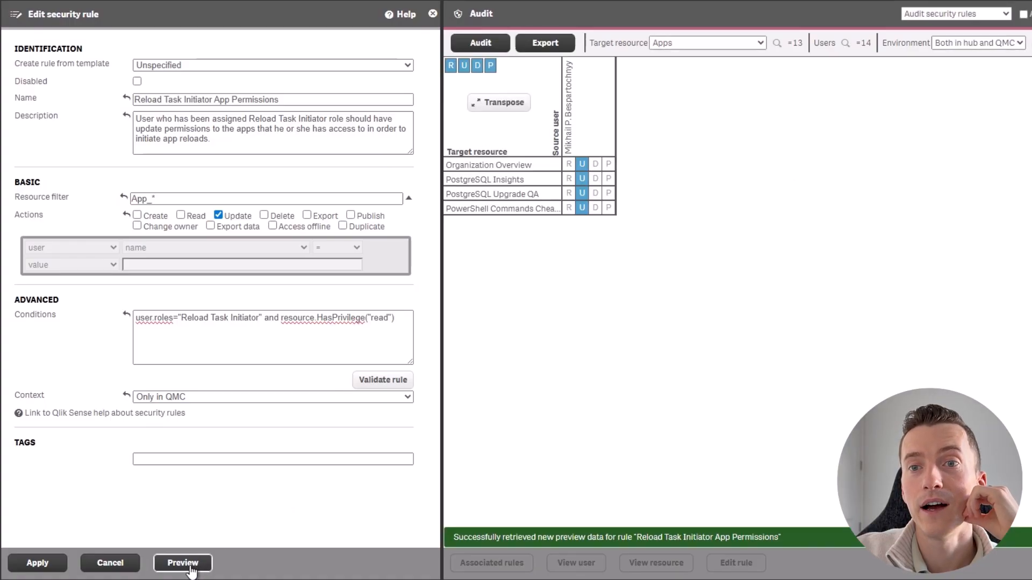
pyautogui.click(583, 139)
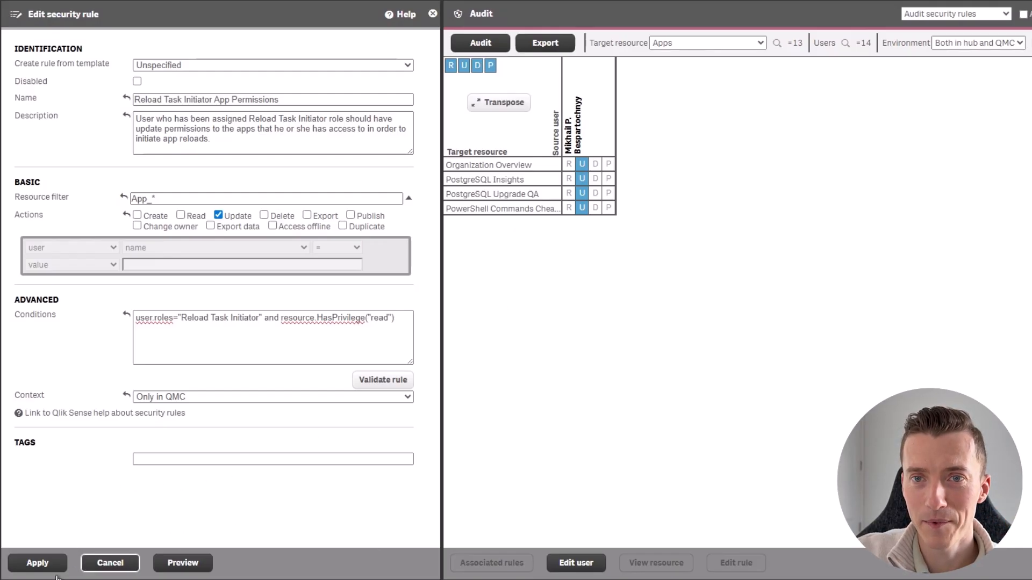
# Apply the app permissions rule and start the Reload Organization Overview task again as the user
pyautogui.click(37, 563)
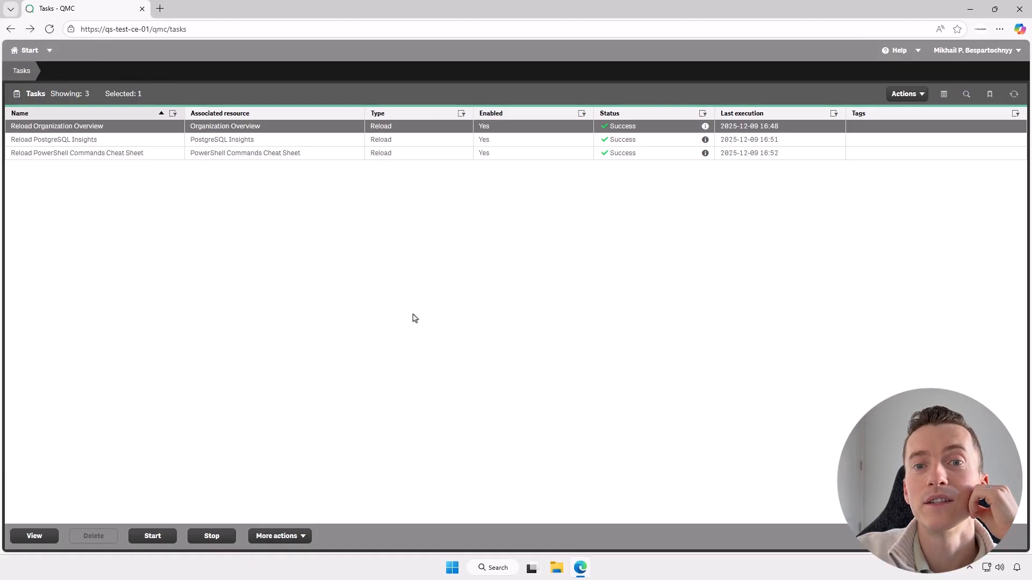
pyautogui.click(158, 537)
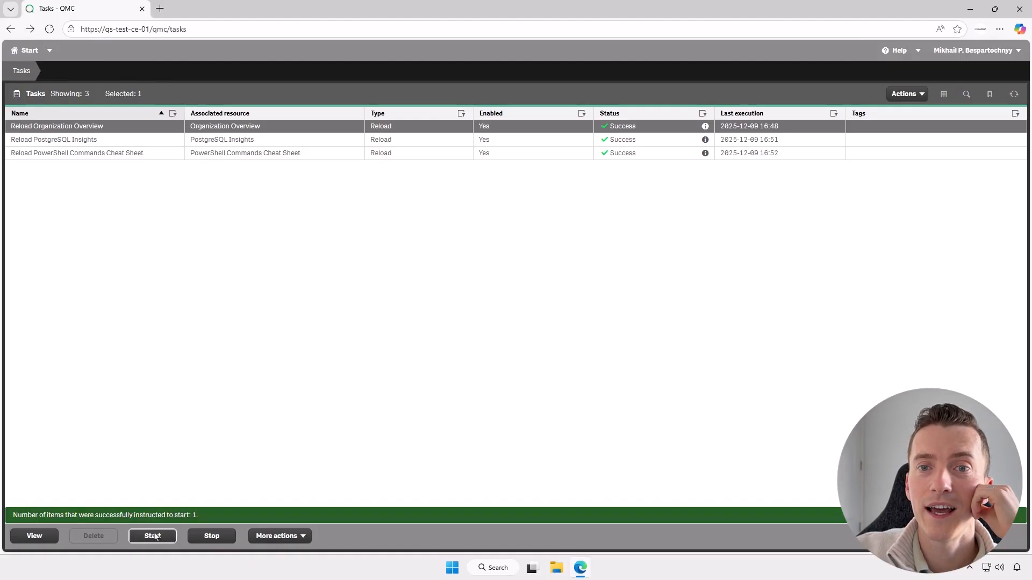